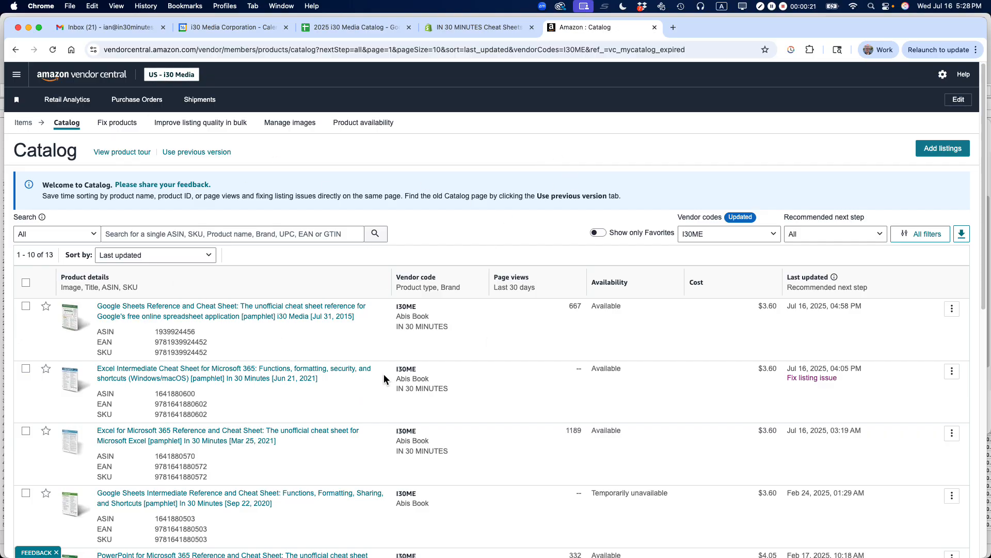
{"action": "left_click", "coordinate": [20, 81]}
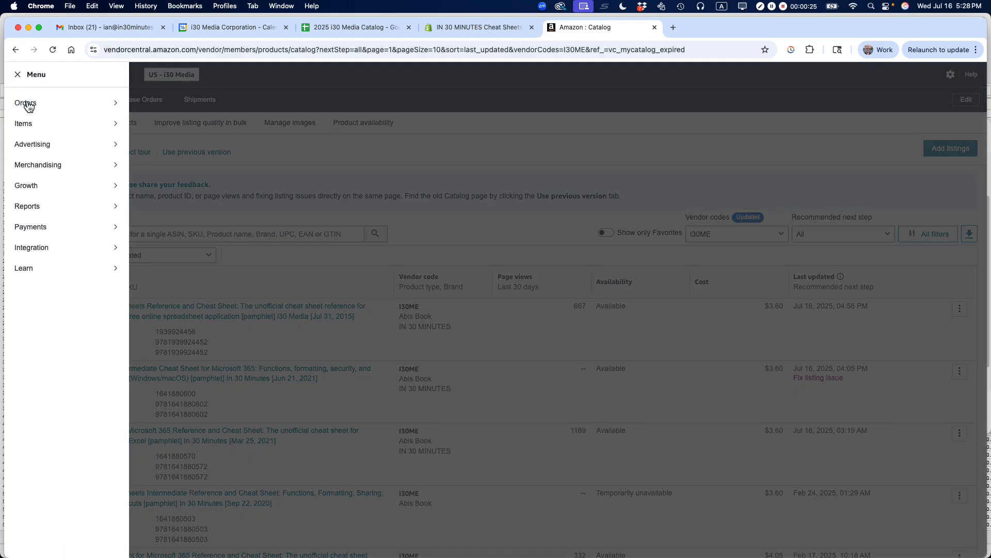
{"action": "mouse_move", "coordinate": [34, 132]}
{"action": "left_click", "coordinate": [166, 128]}
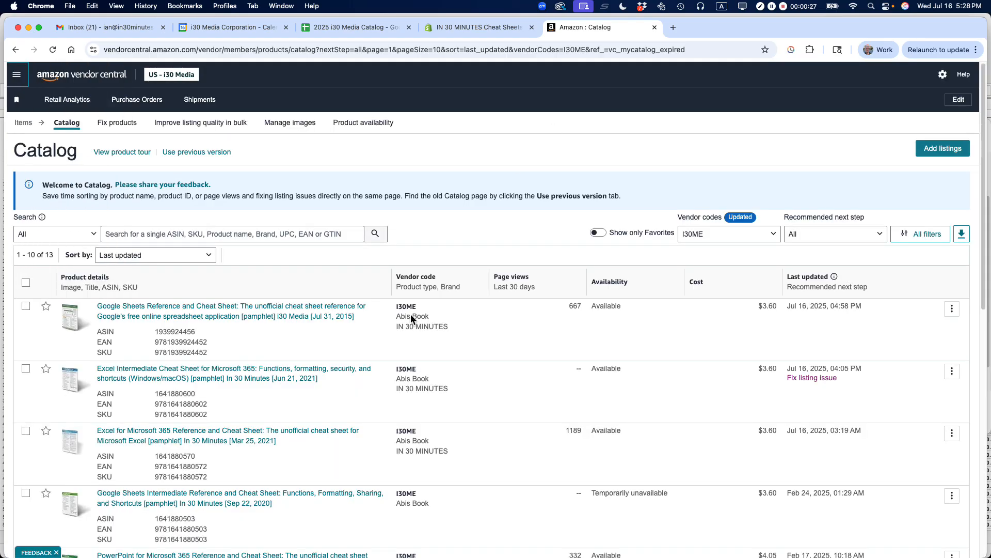
- Open the Google Docs Reference and Cheat Sheet listing from the catalog for editing
{"action": "scroll", "coordinate": [303, 429], "scroll_direction": "down", "scroll_amount": 5}
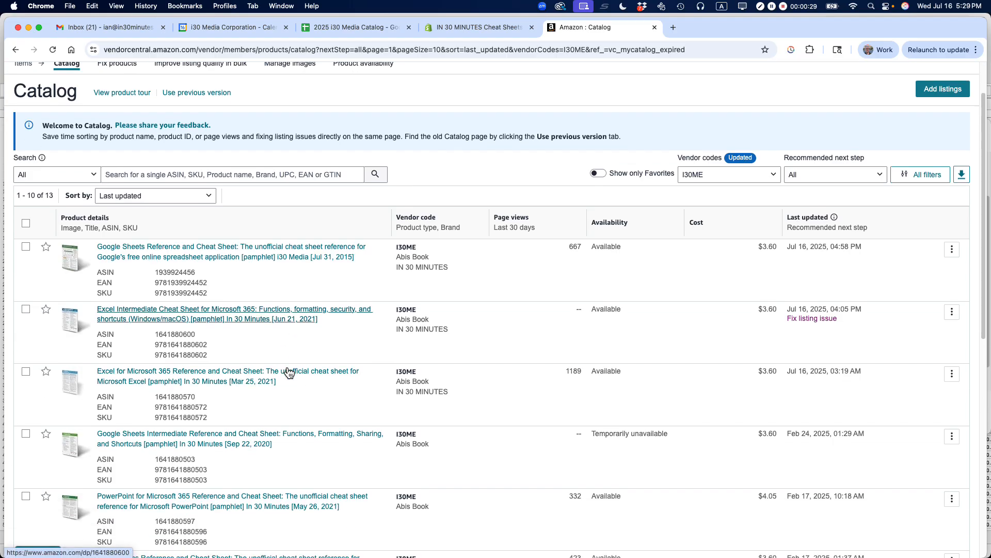
{"action": "scroll", "coordinate": [278, 346], "scroll_direction": "down", "scroll_amount": 1}
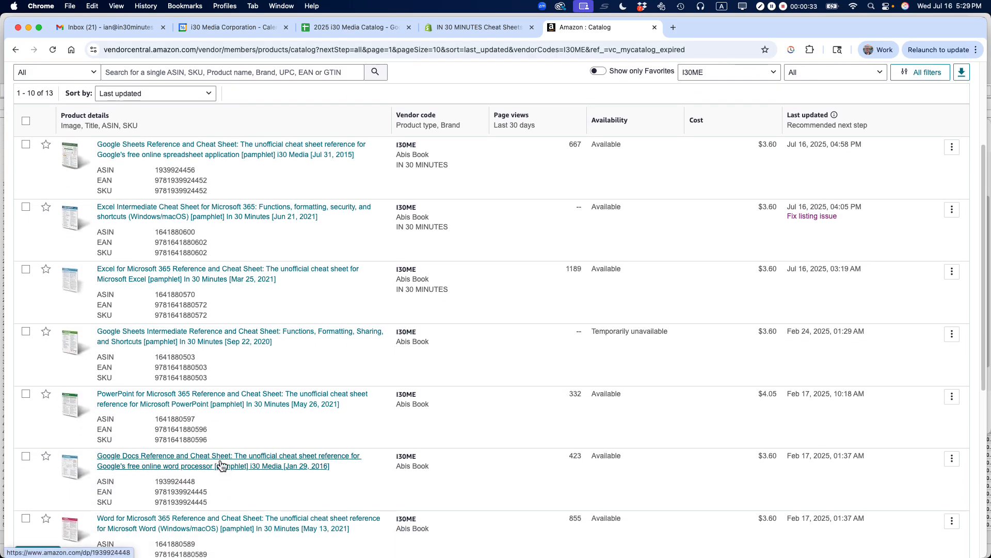
{"action": "left_click", "coordinate": [953, 461]}
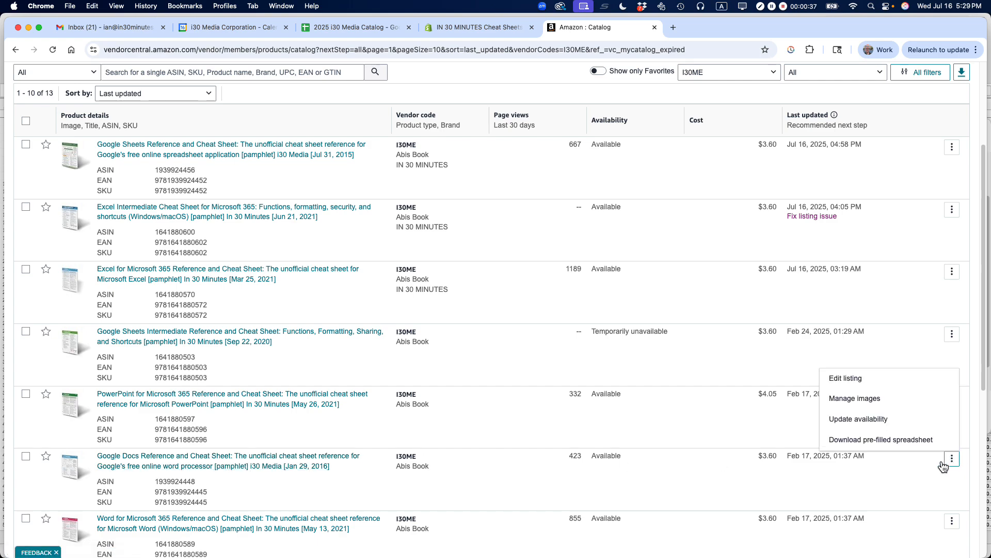
{"action": "left_click", "coordinate": [861, 379]}
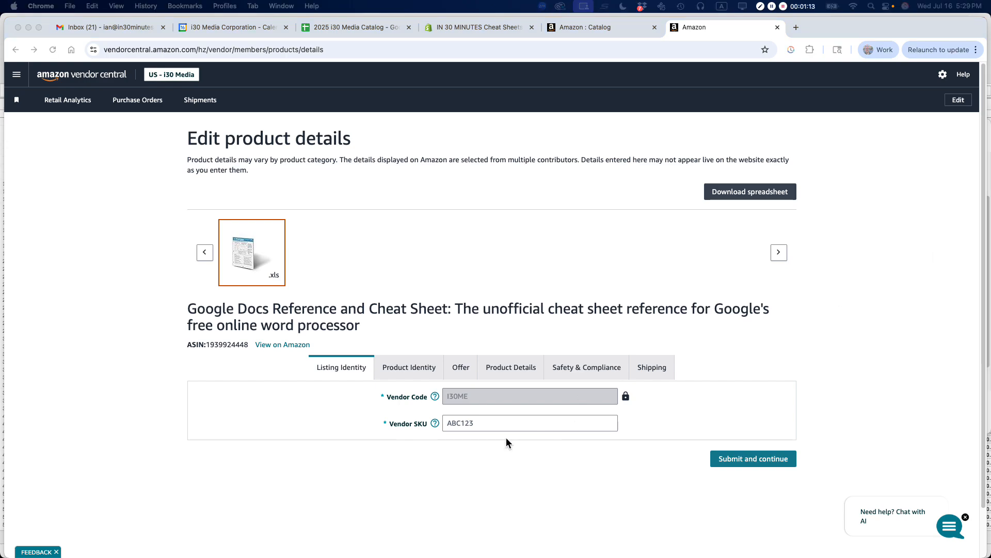
{"action": "left_click", "coordinate": [456, 425]}
{"action": "key", "text": "super+v"}
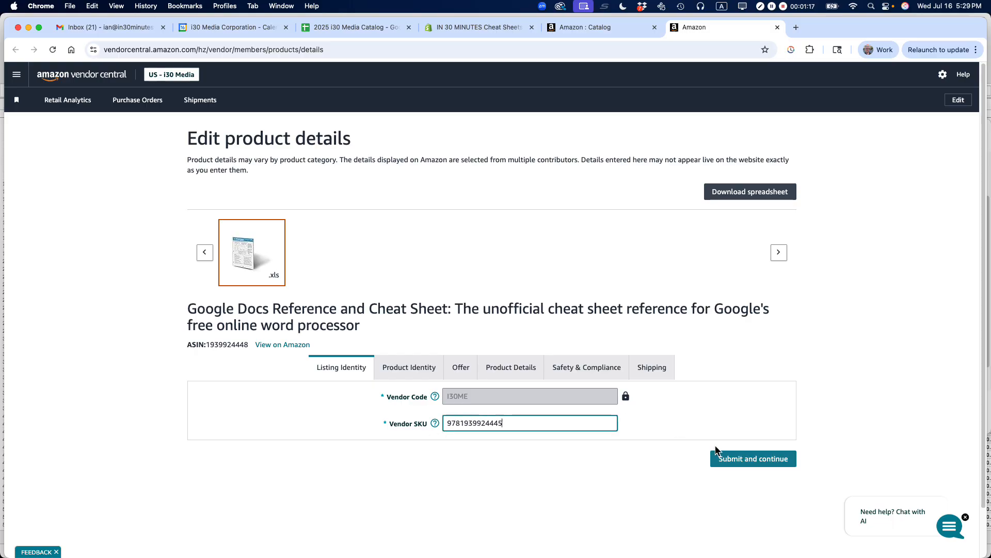
{"action": "left_click", "coordinate": [409, 368]}
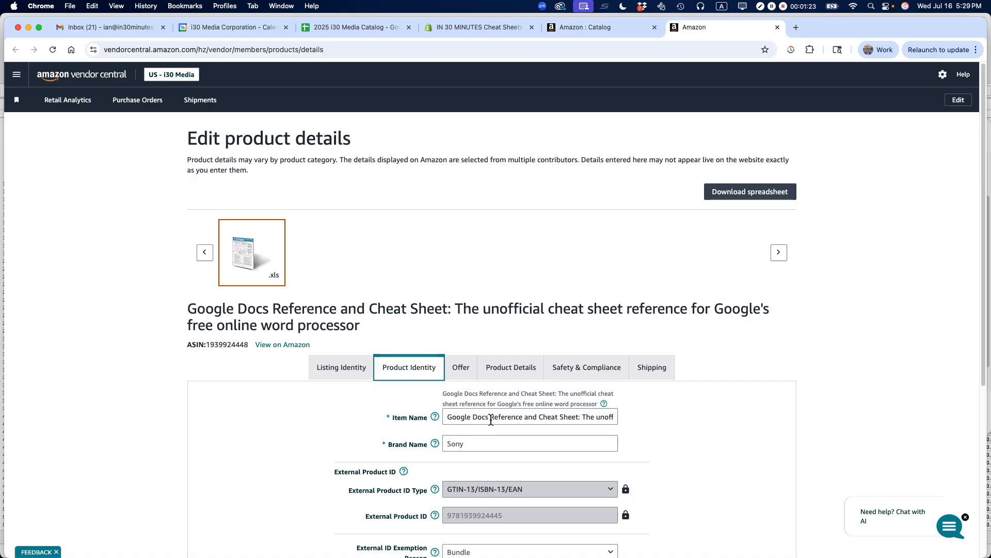
{"action": "left_click", "coordinate": [463, 446]}
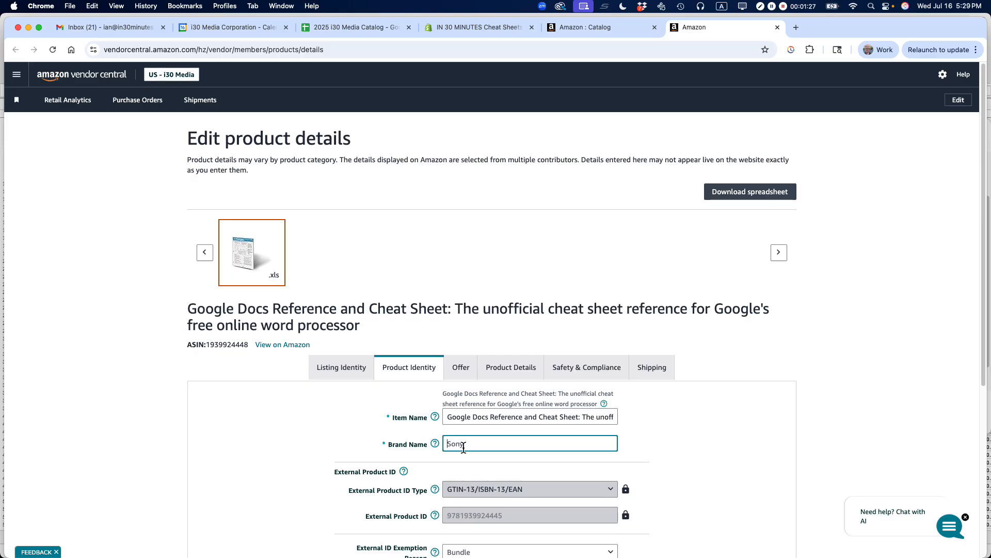
{"action": "type", "text": "IN 30 MINUTES"}
{"action": "left_click", "coordinate": [694, 416]}
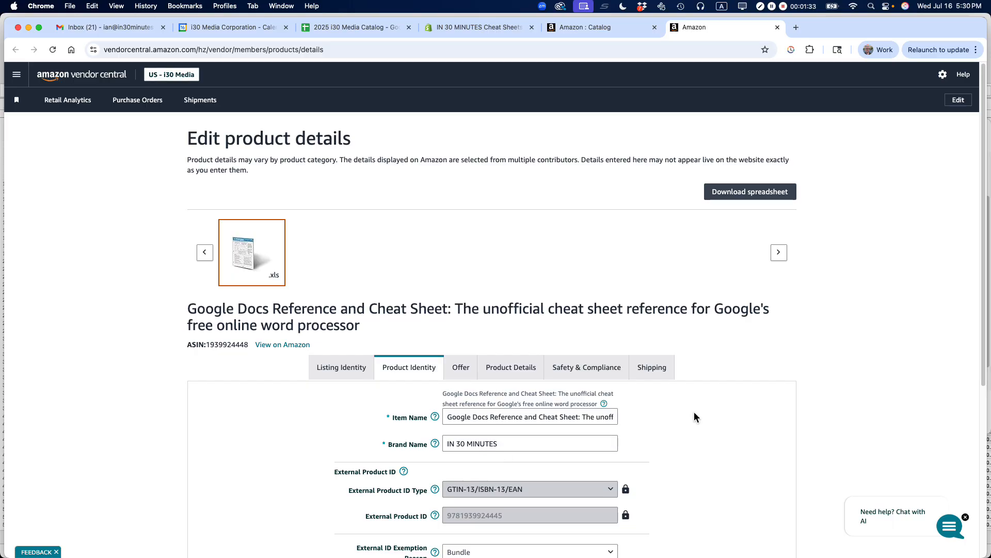
- Review the remaining product identity fields and the offer's list and cost prices
{"action": "scroll", "coordinate": [694, 416], "scroll_direction": "down", "scroll_amount": 3}
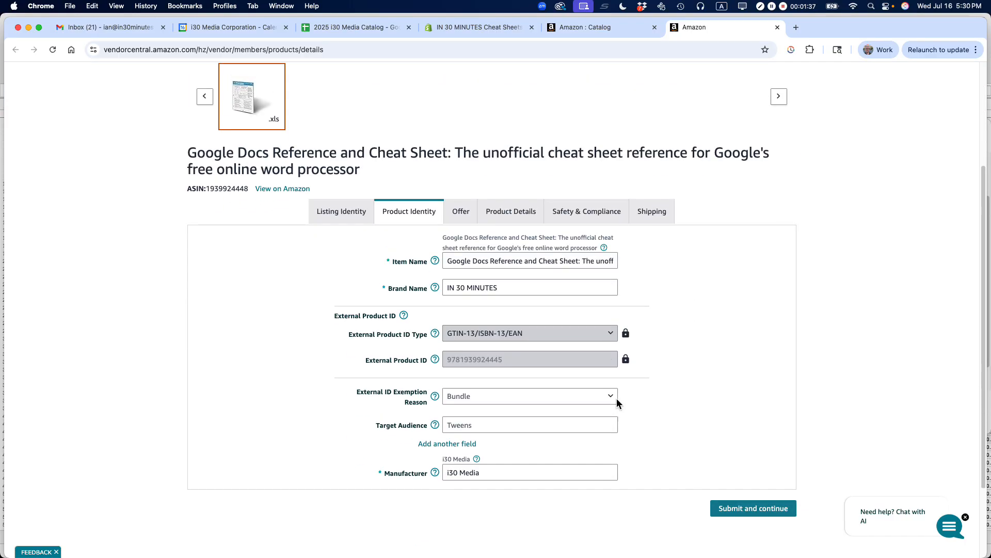
{"action": "scroll", "coordinate": [568, 398], "scroll_direction": "up", "scroll_amount": 3}
{"action": "scroll", "coordinate": [658, 392], "scroll_direction": "down", "scroll_amount": 4}
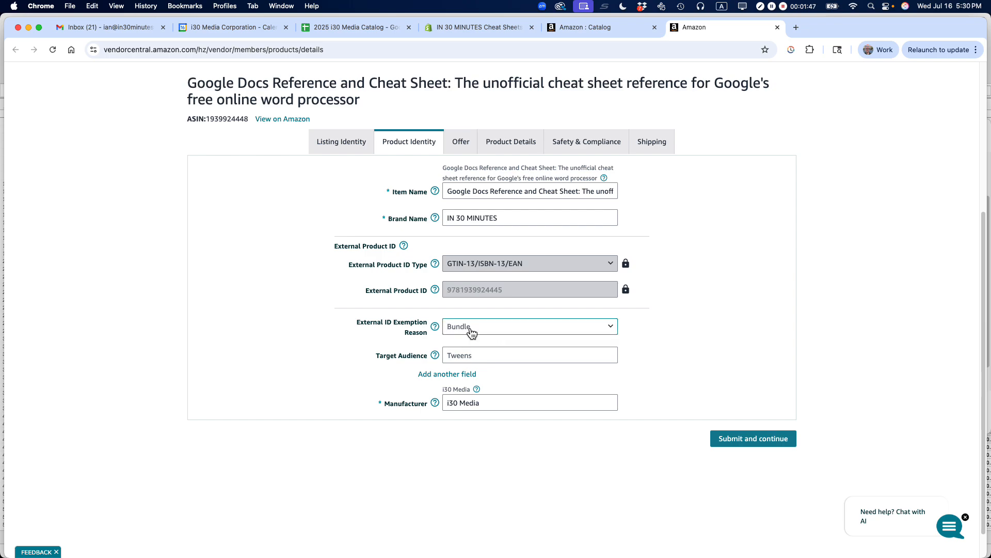
{"action": "scroll", "coordinate": [697, 317], "scroll_direction": "up", "scroll_amount": 3}
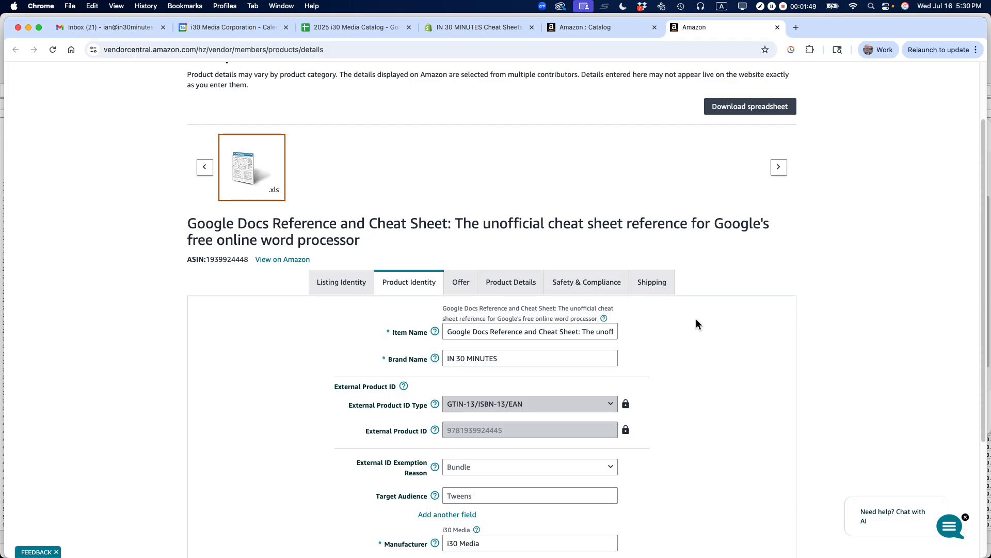
{"action": "left_click", "coordinate": [459, 283]}
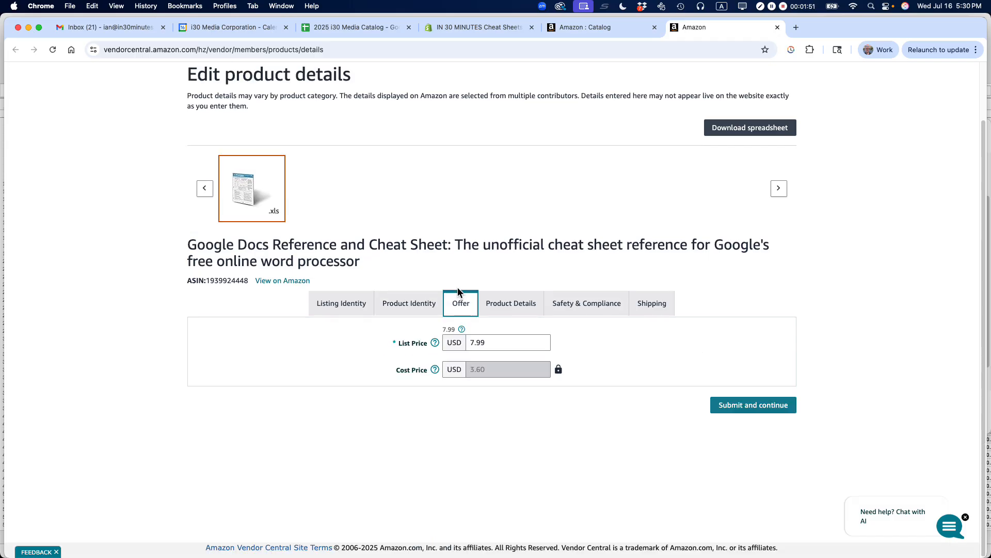
- Replace the product description with the copied HTML text beginning "<p>Get the top-rated Google Docs cheat sheet for"
{"action": "left_click", "coordinate": [509, 307]}
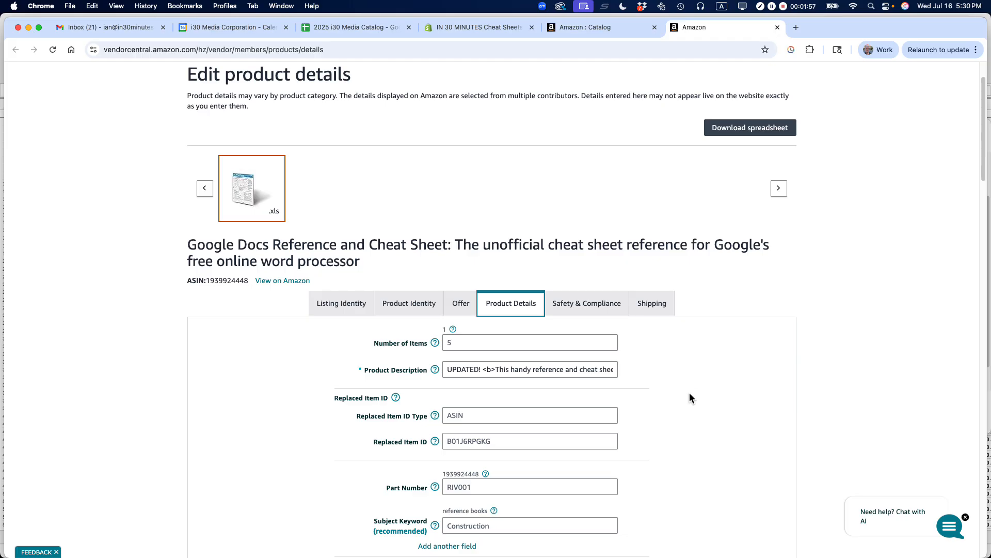
{"action": "left_click", "coordinate": [491, 370]}
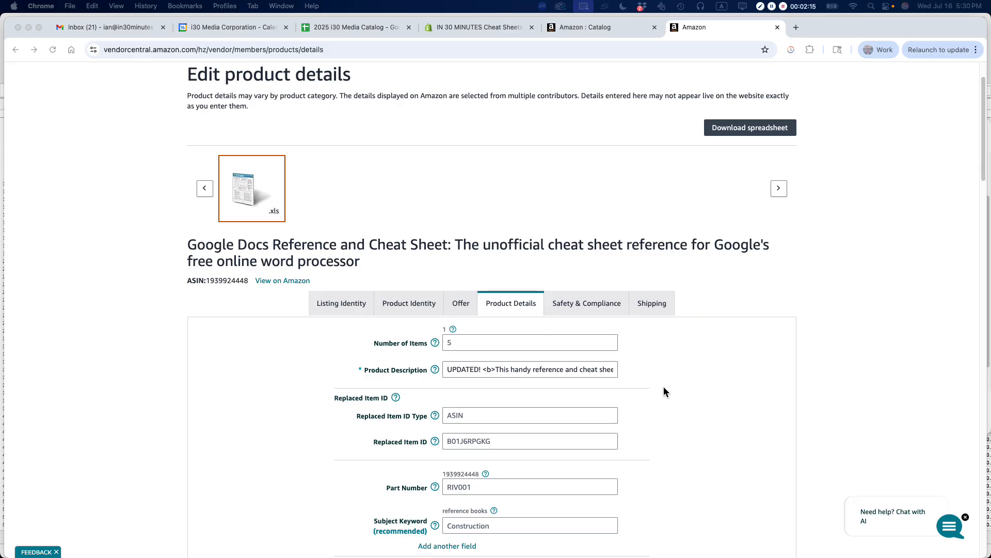
{"action": "double_click", "coordinate": [461, 370]}
{"action": "triple_click", "coordinate": [463, 370]}
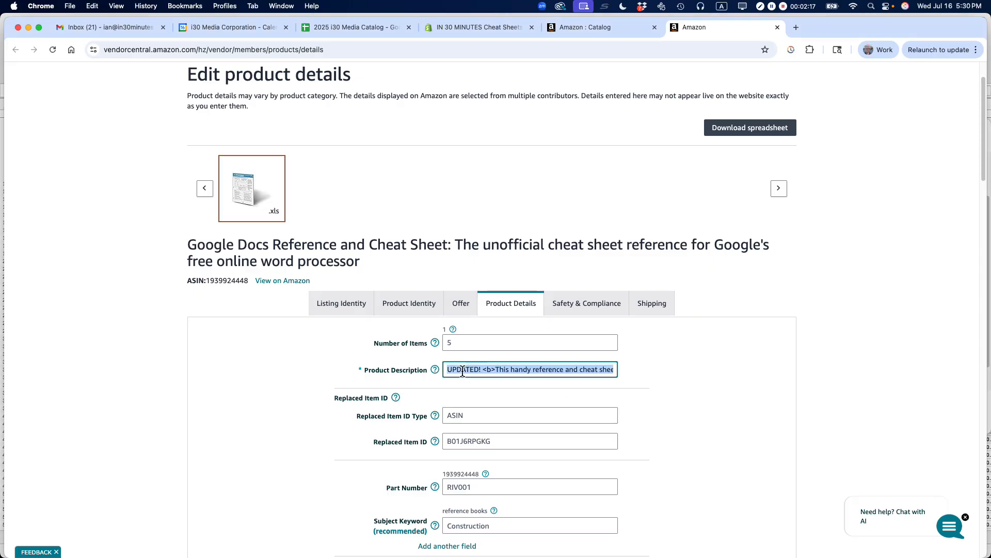
{"action": "key", "text": "super+v"}
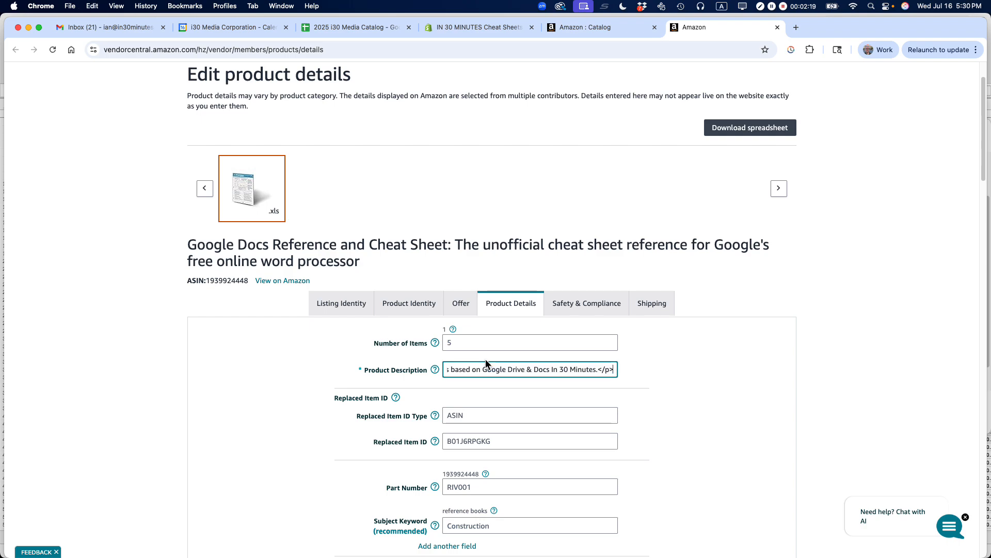
{"action": "left_click", "coordinate": [265, 389]}
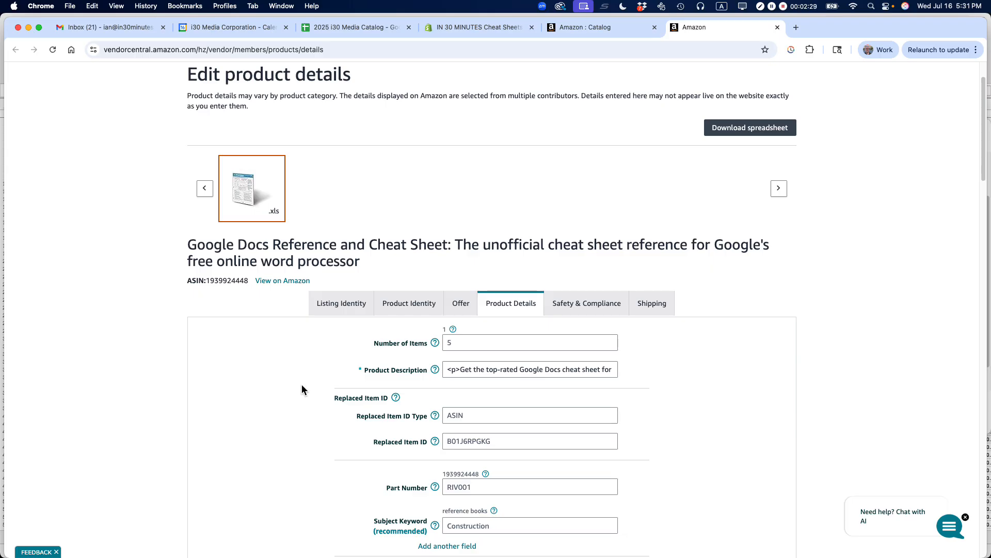
- Set the first subject keyword in the product details to Google Docs
{"action": "scroll", "coordinate": [303, 385], "scroll_direction": "down", "scroll_amount": 4}
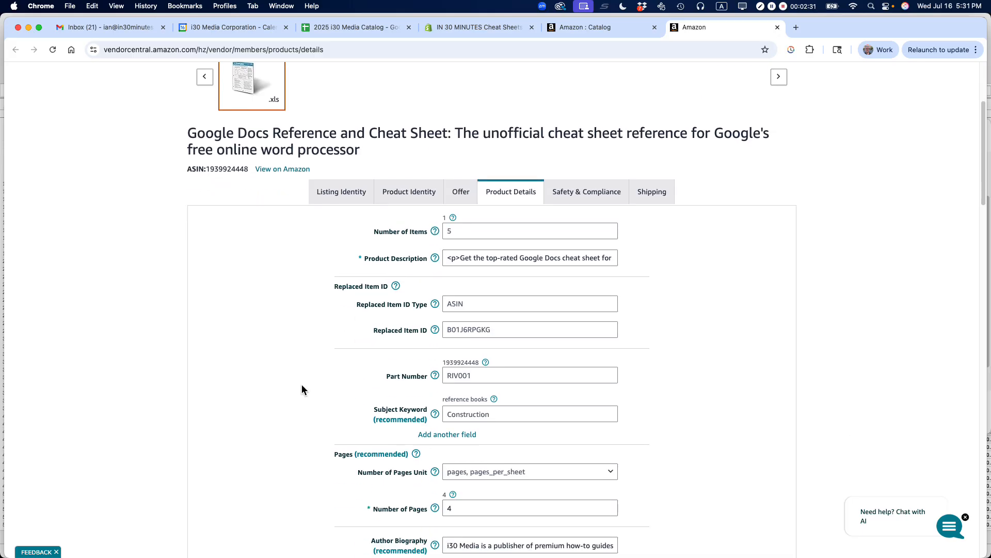
{"action": "scroll", "coordinate": [302, 384], "scroll_direction": "down", "scroll_amount": 3}
{"action": "left_click", "coordinate": [468, 338]}
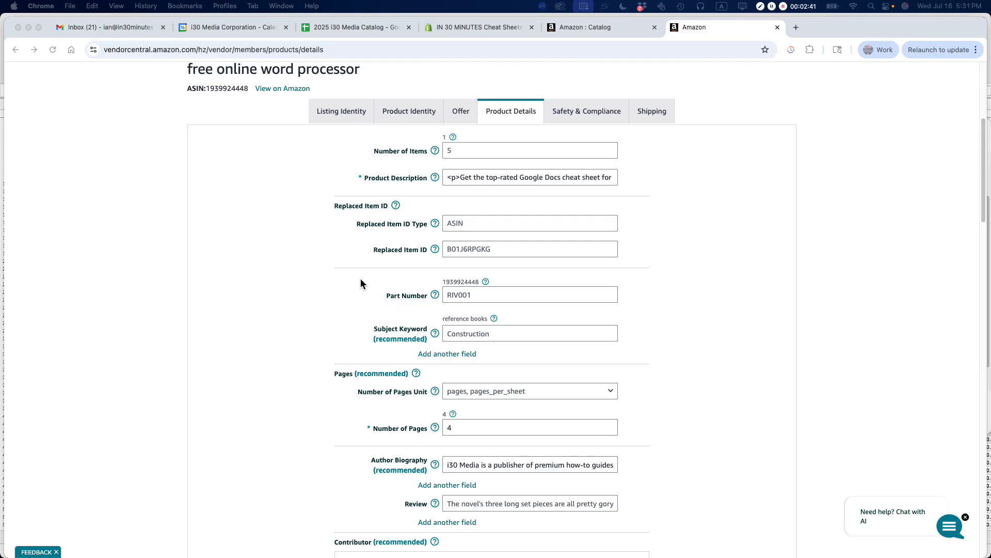
{"action": "left_click", "coordinate": [456, 333]}
{"action": "key", "text": "super+a"}
{"action": "type", "text": "Google Docs"}
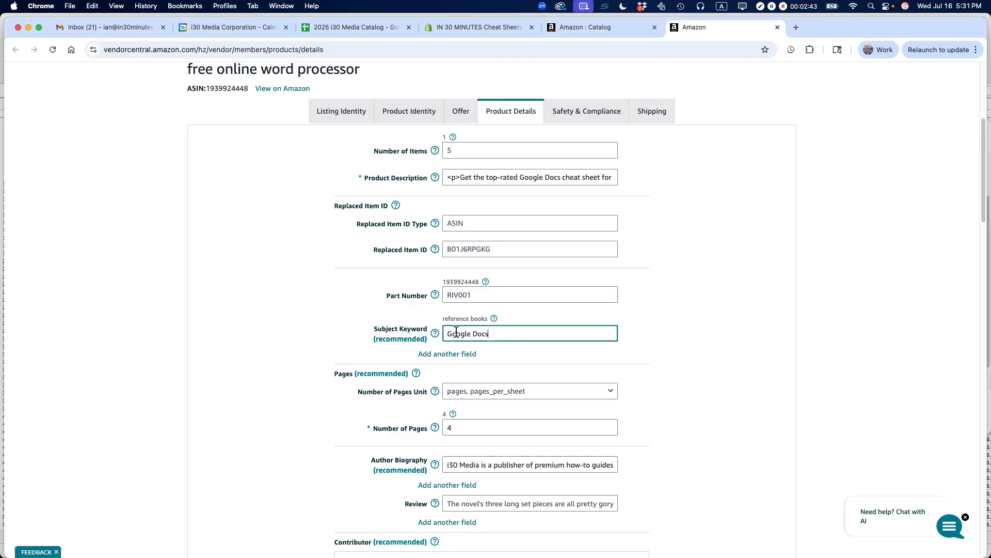
- Add two more subject keywords, Google Workspace and google suite, each in its own field
{"action": "left_click", "coordinate": [447, 354]}
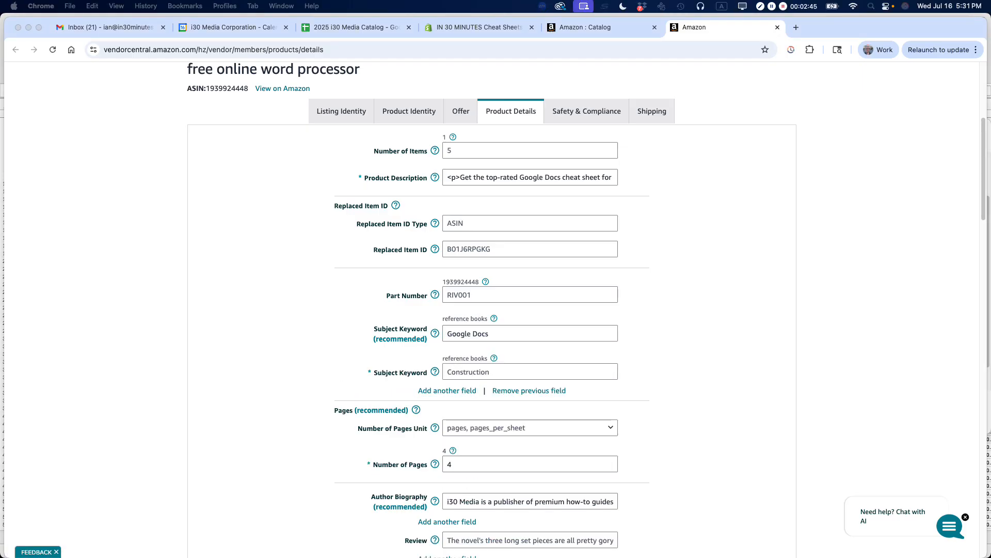
{"action": "left_click", "coordinate": [479, 373]}
{"action": "key", "text": "super+a"}
{"action": "type", "text": "Google Workspace"}
{"action": "left_click", "coordinate": [447, 390]}
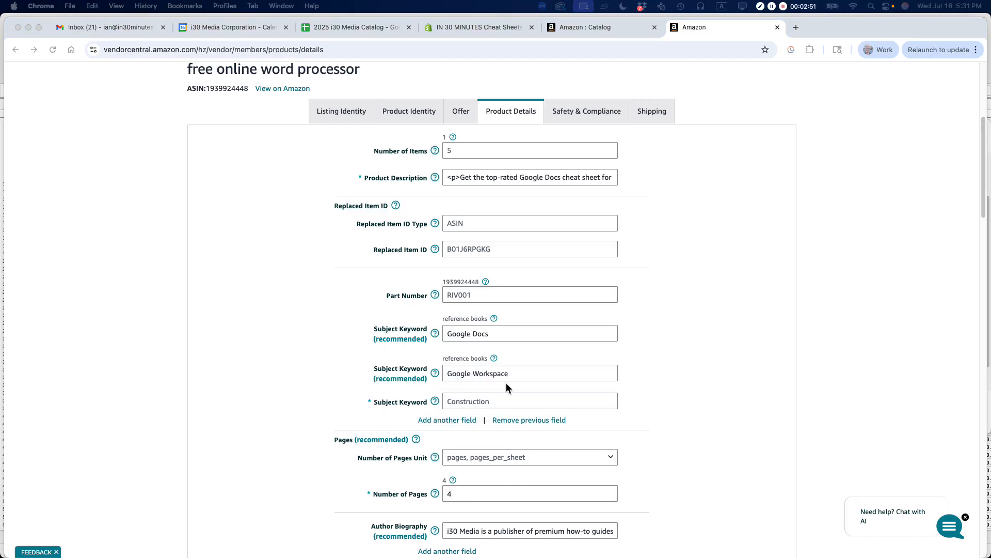
{"action": "left_click", "coordinate": [469, 401]}
{"action": "type", "text": "google suite"}
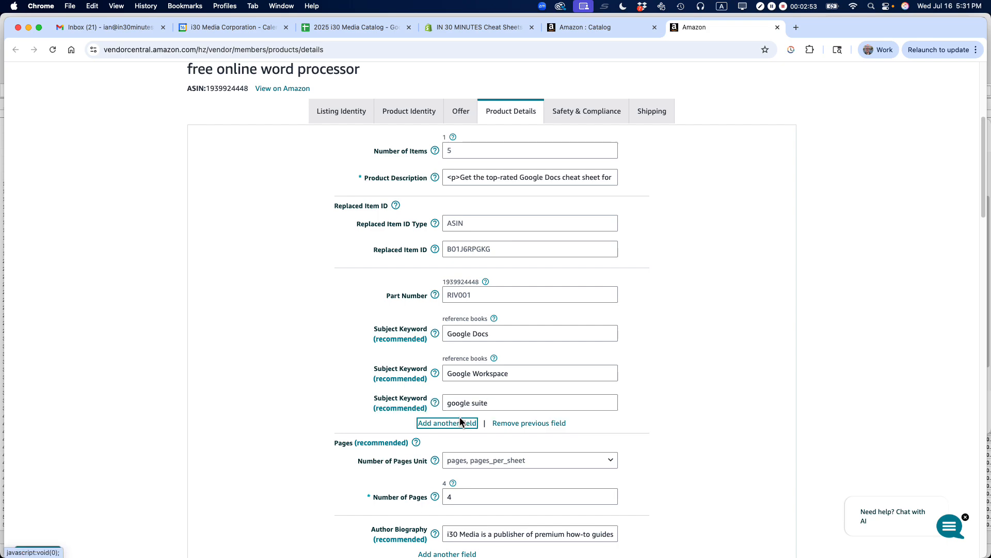
- Add the subject keywords google reference and Chromebook reference in separate new fields
{"action": "left_click", "coordinate": [464, 423]}
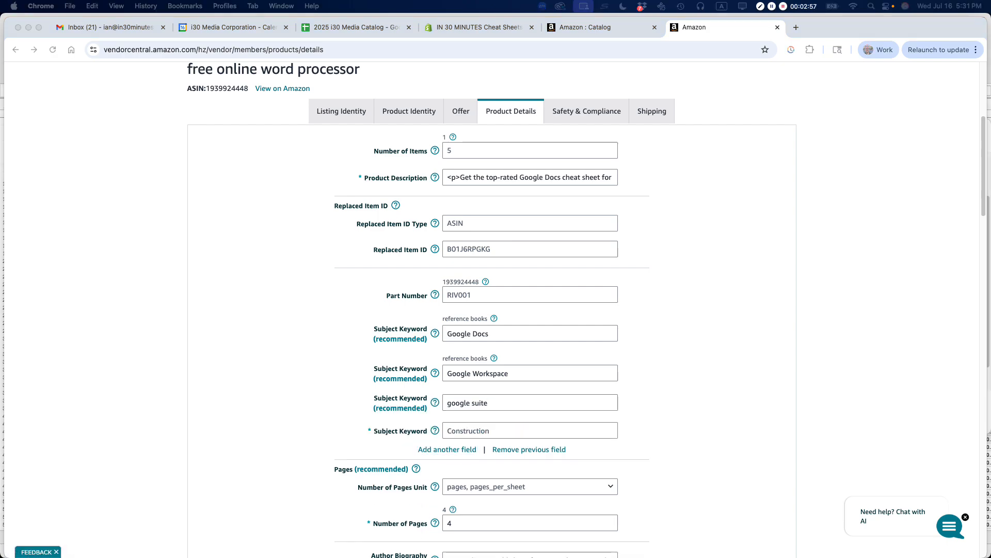
{"action": "left_click", "coordinate": [454, 429]}
{"action": "type", "text": "google reference"}
{"action": "left_click", "coordinate": [458, 450]}
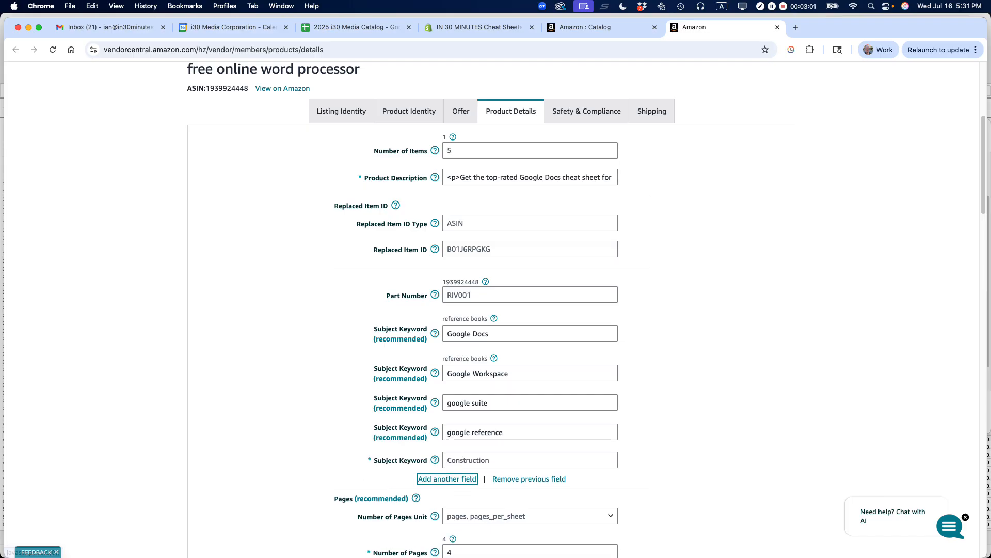
{"action": "left_click", "coordinate": [473, 458]}
{"action": "type", "text": "Chromebook reference"}
- Add the subject keywords microsoft word and microsoft office in separate new fields
{"action": "left_click", "coordinate": [466, 479]}
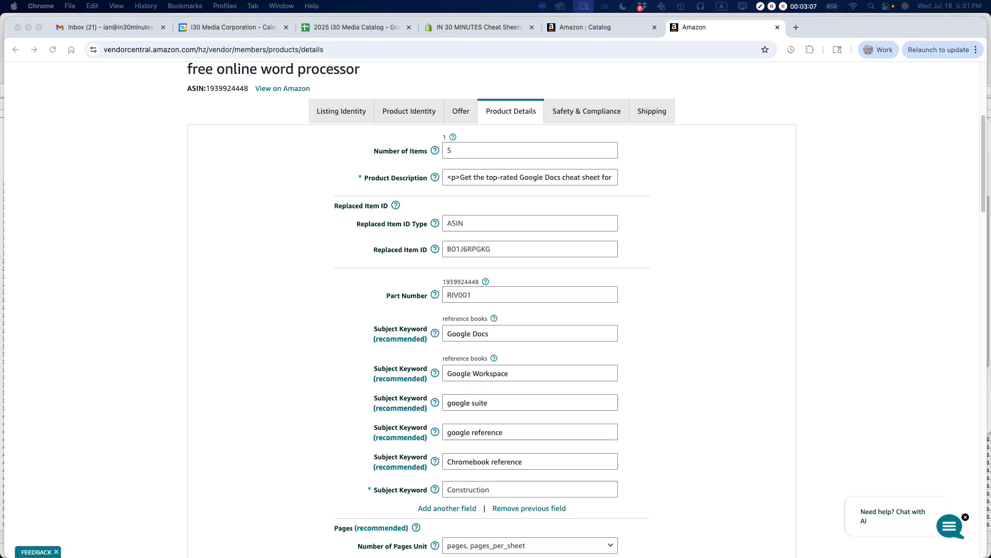
{"action": "left_click", "coordinate": [464, 486]}
{"action": "type", "text": "microsoft word"}
{"action": "left_click", "coordinate": [466, 511]}
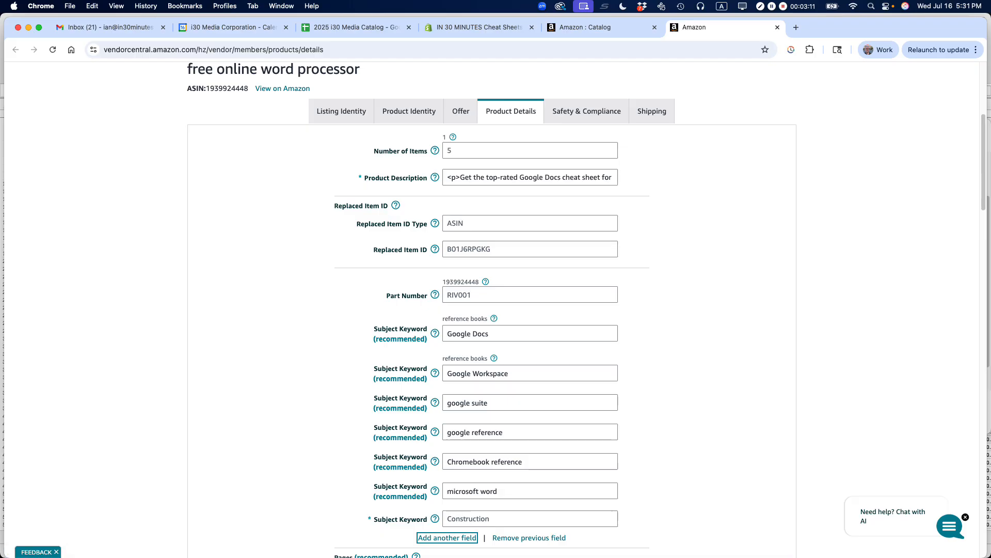
{"action": "left_click", "coordinate": [492, 518]}
{"action": "type", "text": "microsoft office"}
{"action": "left_click", "coordinate": [741, 355]}
- Set the number of pages unit to Pages
{"action": "scroll", "coordinate": [742, 351], "scroll_direction": "down", "scroll_amount": 4}
{"action": "scroll", "coordinate": [743, 350], "scroll_direction": "down", "scroll_amount": 4}
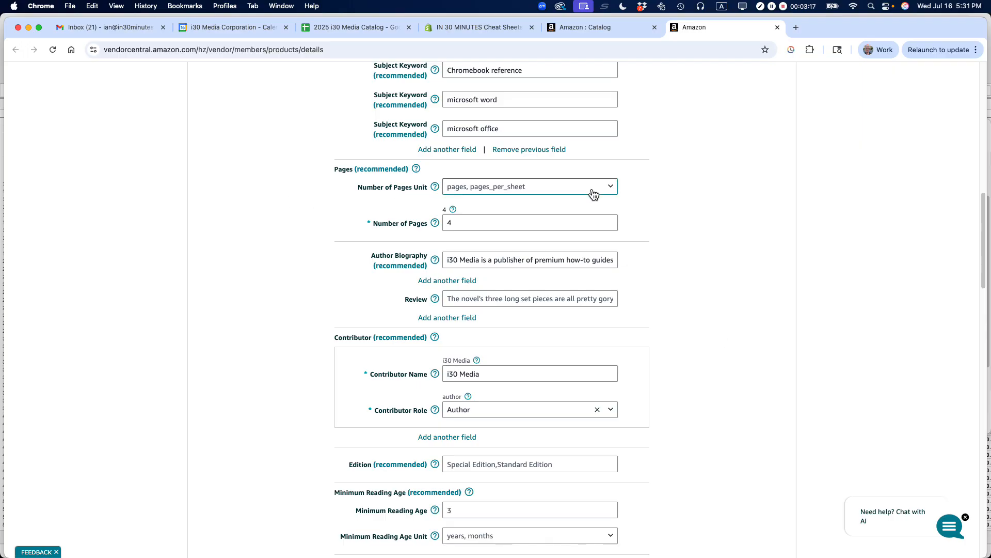
{"action": "left_click", "coordinate": [614, 188]}
{"action": "left_click", "coordinate": [549, 206]}
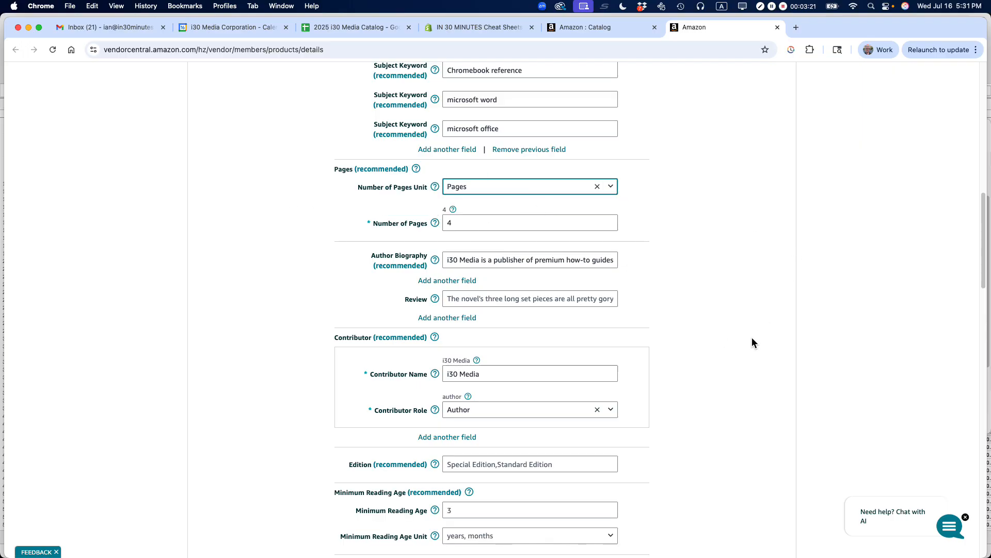
- Look over the author biography, review, contributor, edition and reading age fields of the product details
{"action": "scroll", "coordinate": [695, 323], "scroll_direction": "down", "scroll_amount": 1}
{"action": "scroll", "coordinate": [695, 328], "scroll_direction": "down", "scroll_amount": 1}
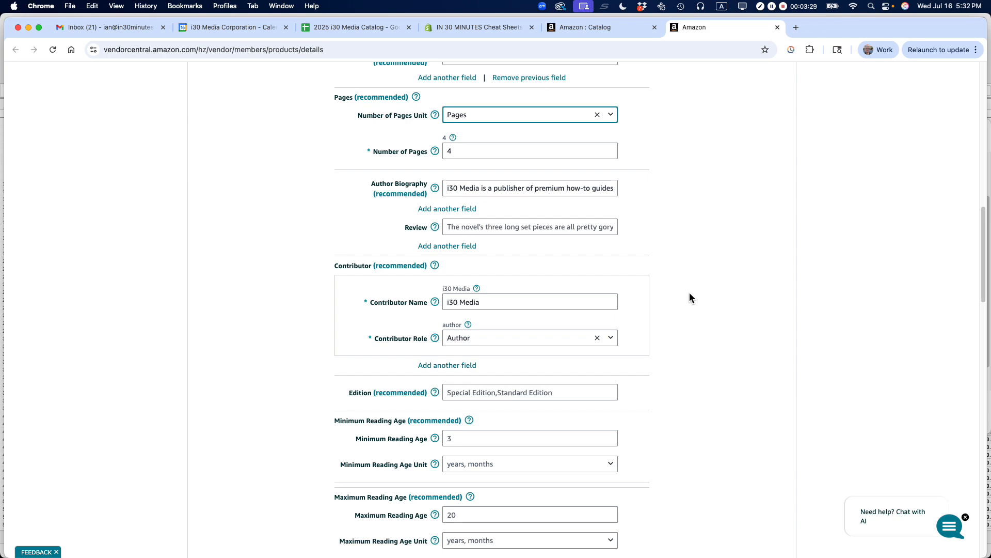
{"action": "scroll", "coordinate": [684, 287], "scroll_direction": "down", "scroll_amount": 1}
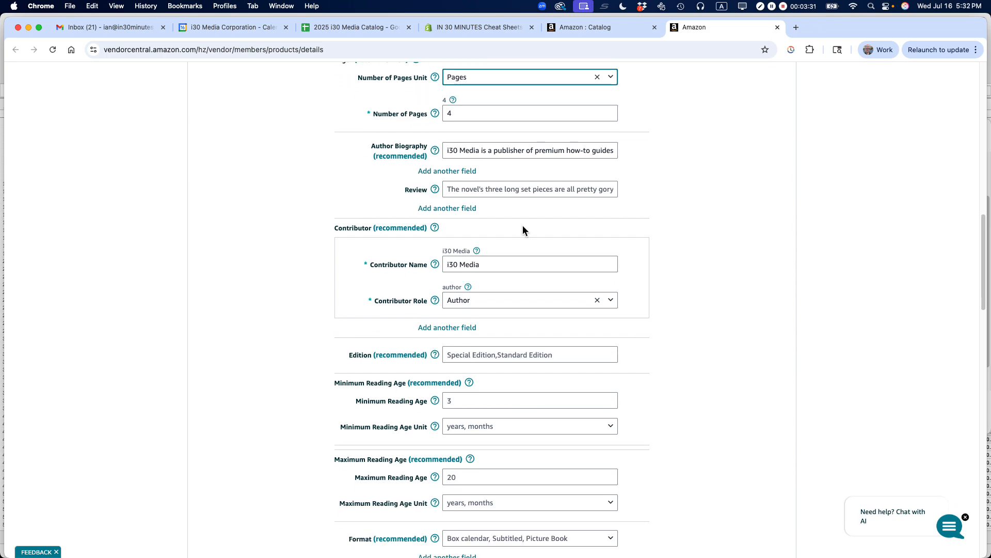
{"action": "left_click", "coordinate": [483, 188]}
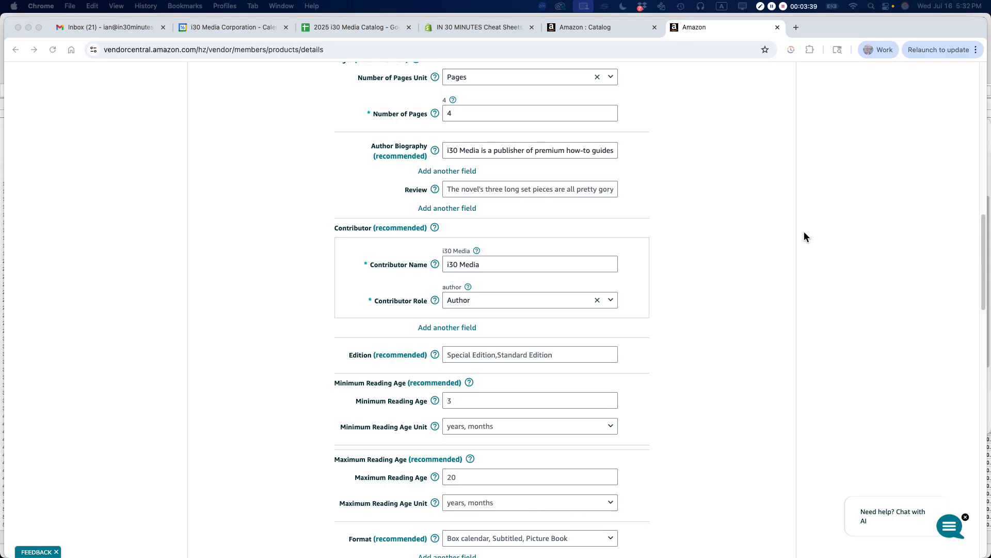
{"action": "scroll", "coordinate": [730, 198], "scroll_direction": "down", "scroll_amount": 3}
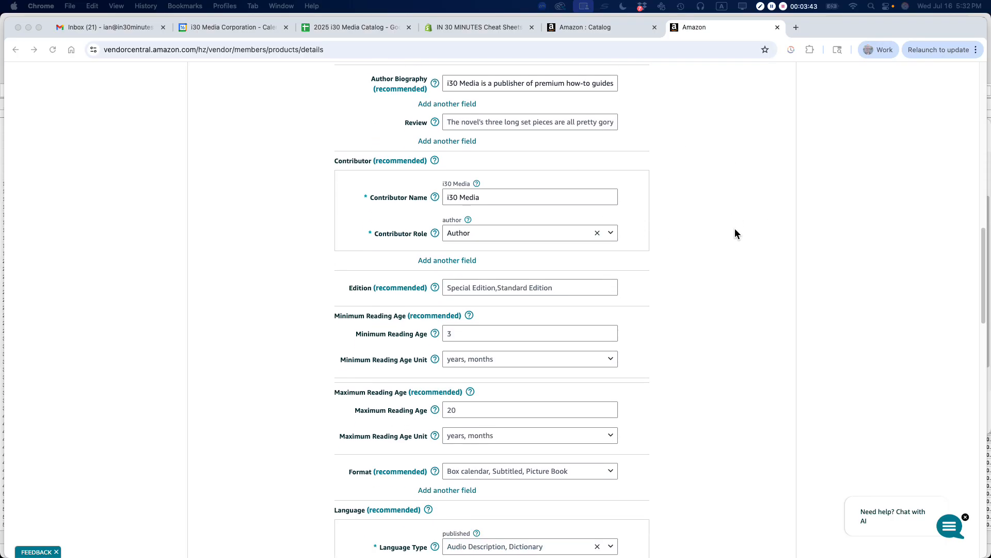
- Set the language type of the listing's Language section to Published
{"action": "scroll", "coordinate": [735, 233], "scroll_direction": "down", "scroll_amount": 3}
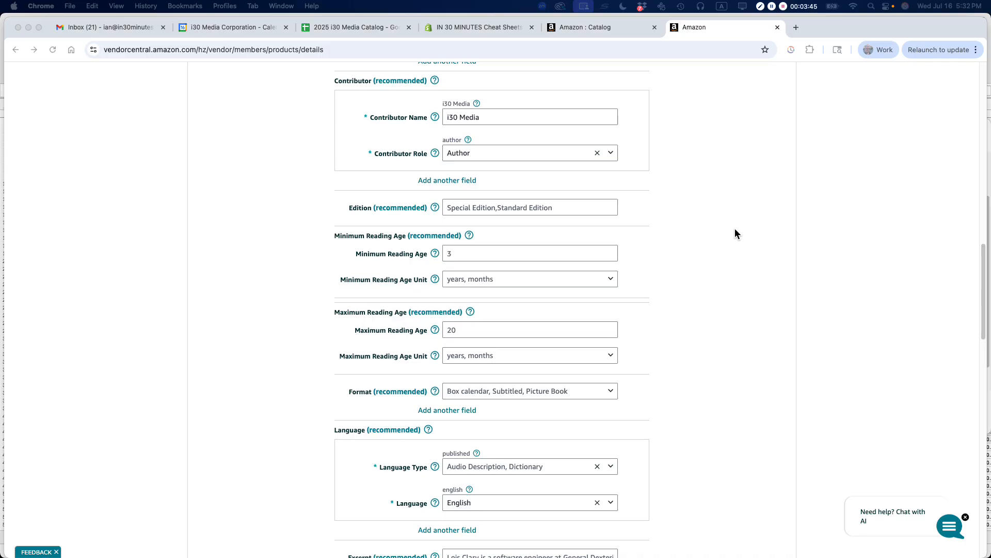
{"action": "scroll", "coordinate": [558, 264], "scroll_direction": "down", "scroll_amount": 2}
{"action": "scroll", "coordinate": [770, 271], "scroll_direction": "down", "scroll_amount": 4}
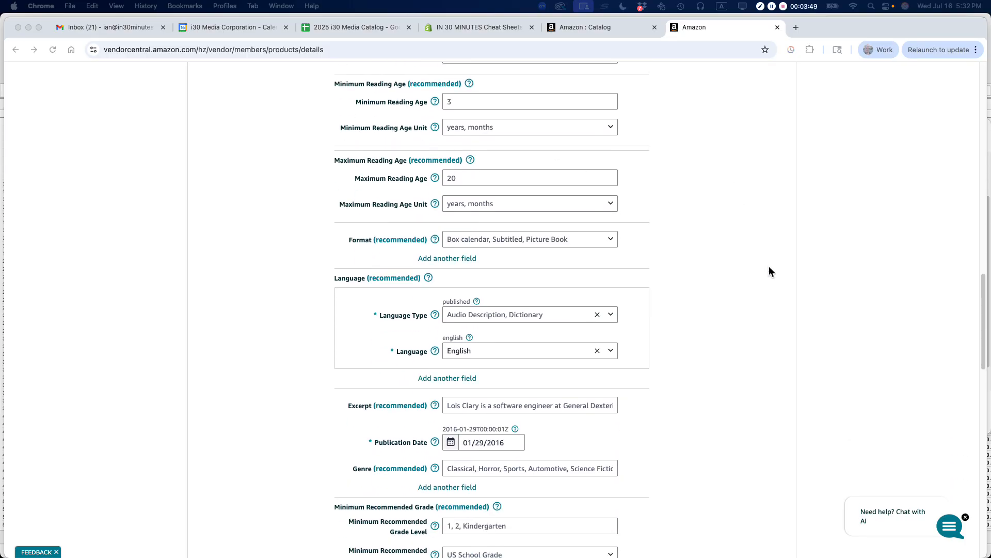
{"action": "scroll", "coordinate": [769, 267], "scroll_direction": "down", "scroll_amount": 1}
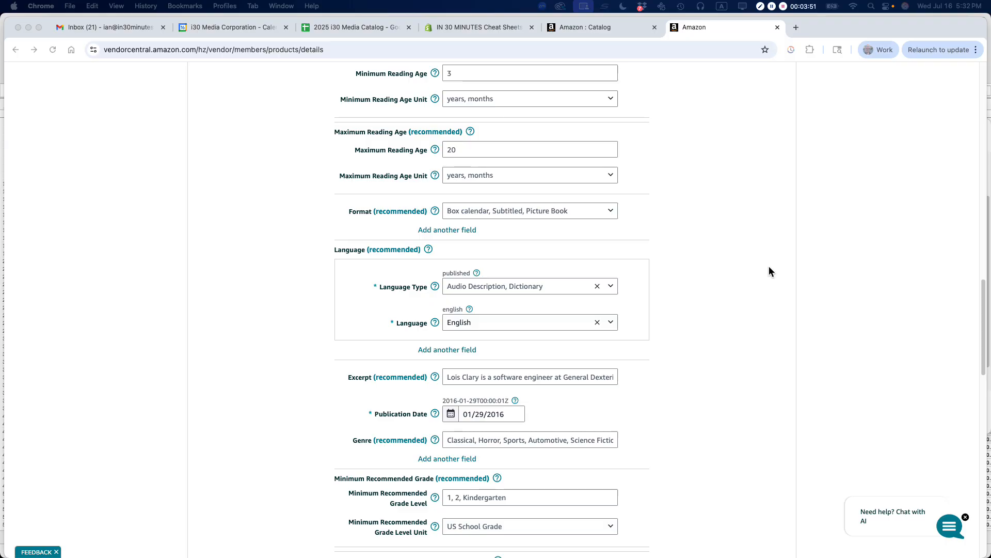
{"action": "scroll", "coordinate": [654, 258], "scroll_direction": "down", "scroll_amount": 1}
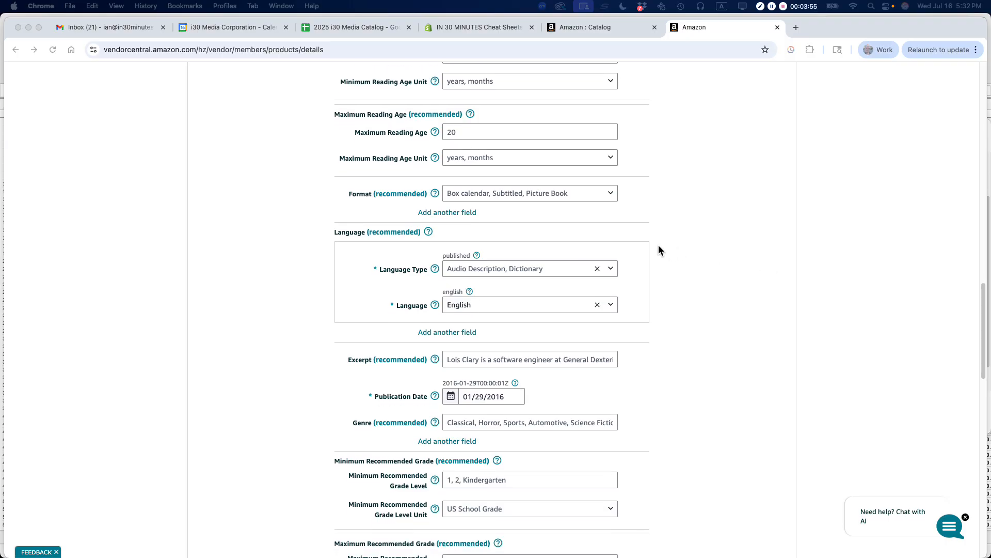
{"action": "scroll", "coordinate": [660, 245], "scroll_direction": "down", "scroll_amount": 1}
{"action": "left_click", "coordinate": [612, 267]}
{"action": "left_click", "coordinate": [613, 268]}
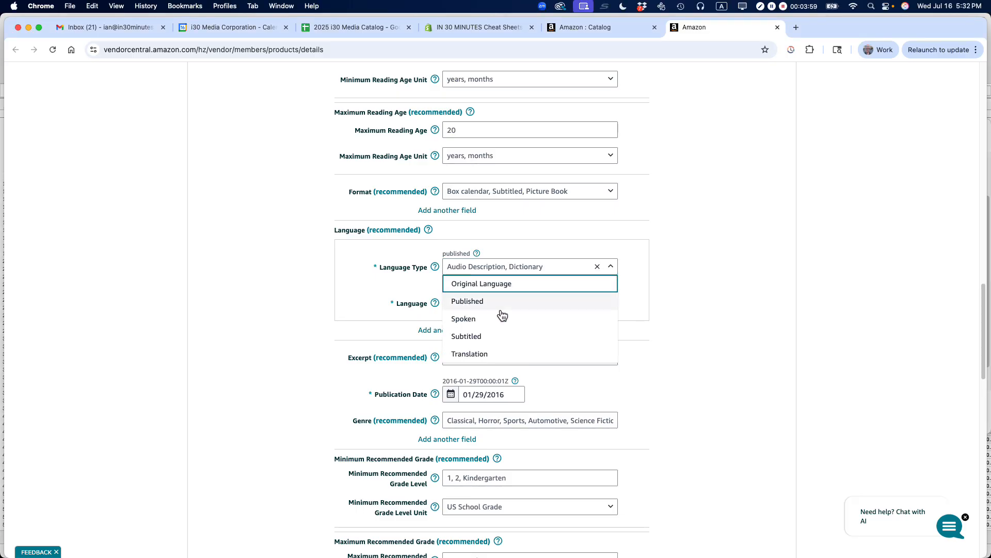
{"action": "left_click", "coordinate": [491, 304]}
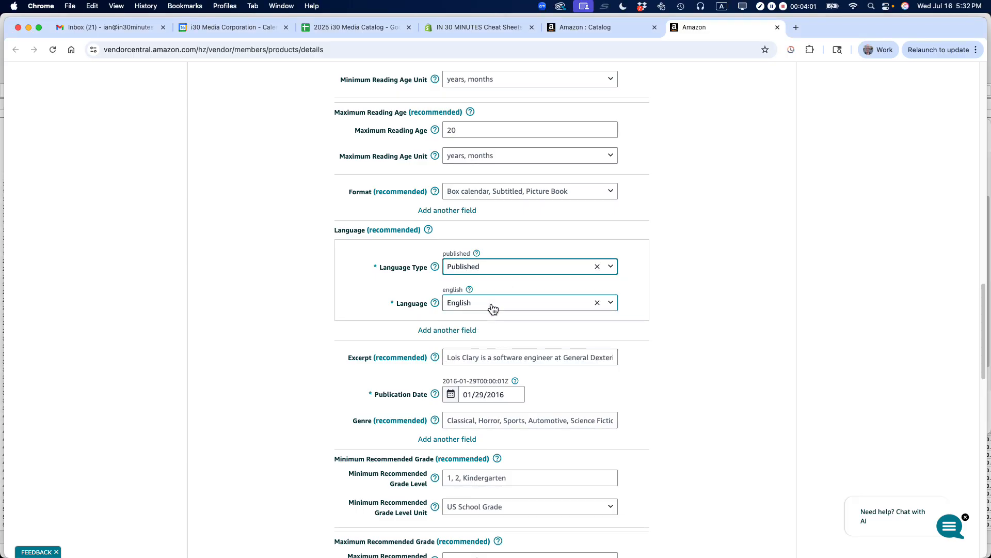
- Look over the remaining product detail fields down to Amazon Listbooks Code and check its available subject code types
{"action": "scroll", "coordinate": [724, 261], "scroll_direction": "down", "scroll_amount": 5}
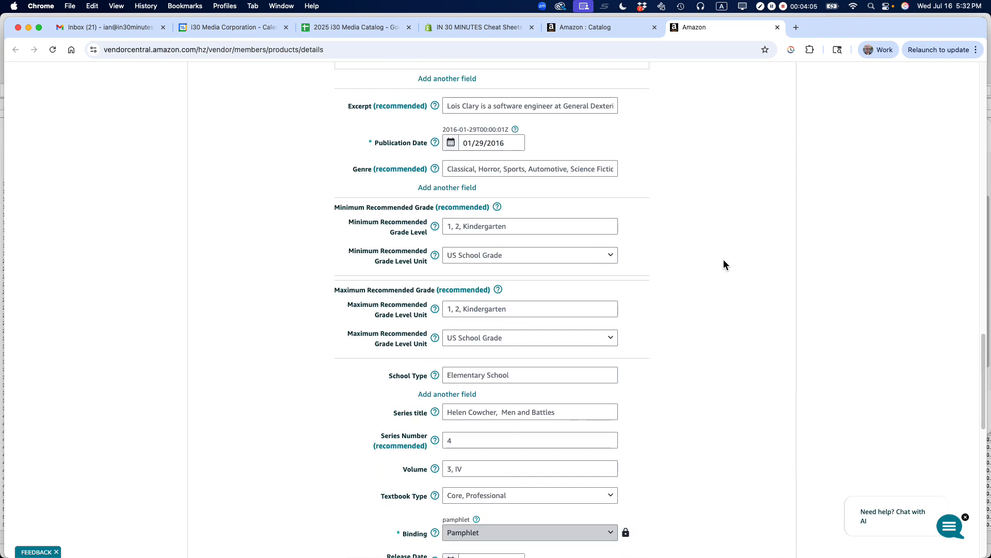
{"action": "scroll", "coordinate": [724, 259], "scroll_direction": "down", "scroll_amount": 4}
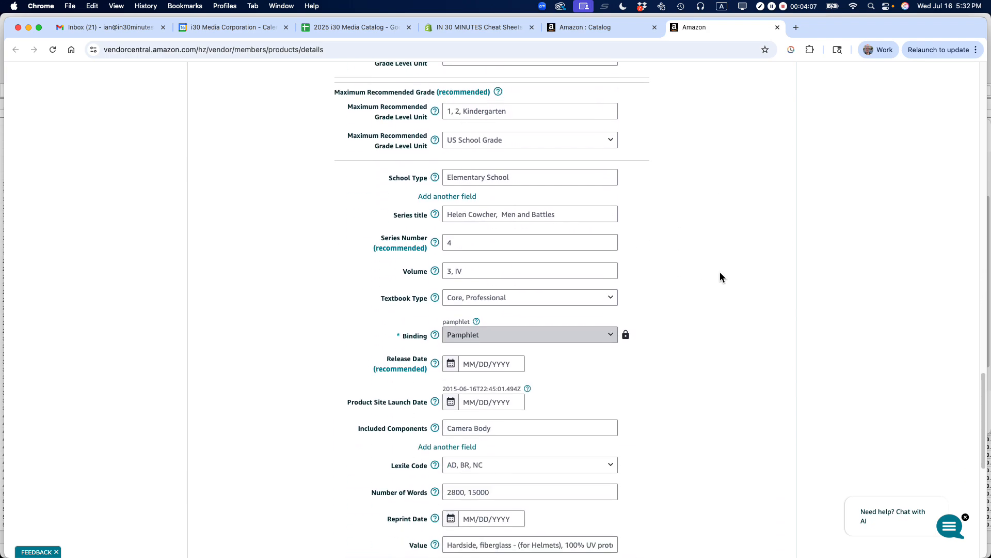
{"action": "scroll", "coordinate": [716, 281], "scroll_direction": "down", "scroll_amount": 1}
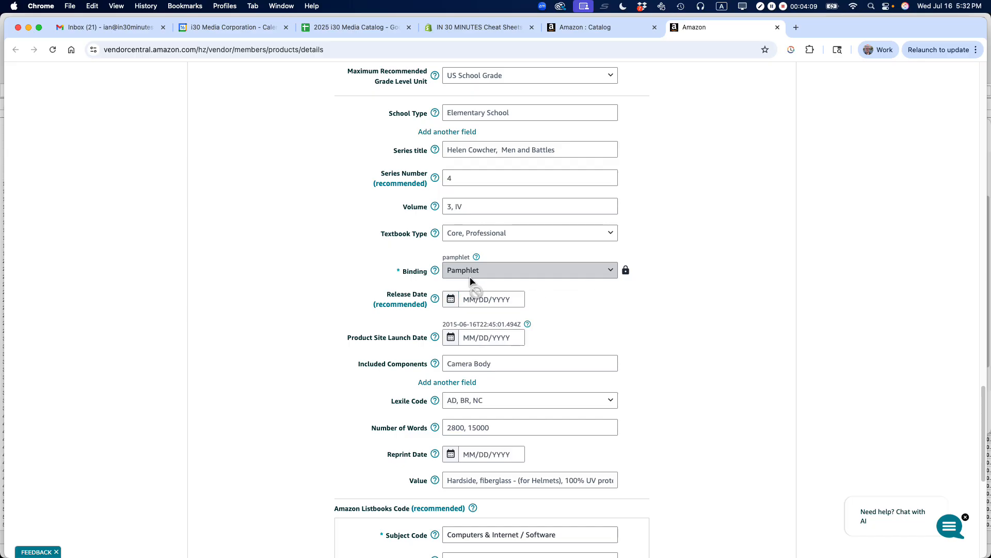
{"action": "scroll", "coordinate": [746, 269], "scroll_direction": "down", "scroll_amount": 3}
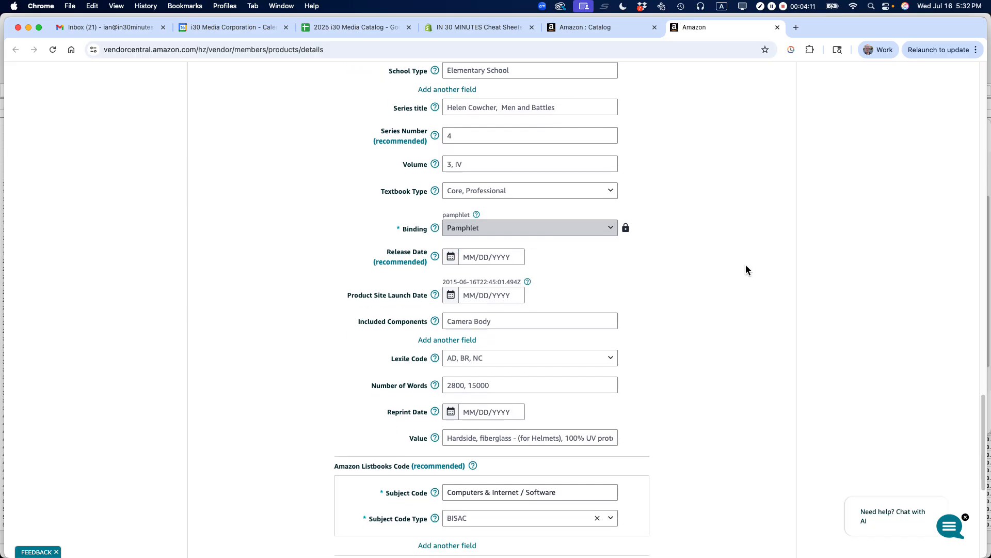
{"action": "scroll", "coordinate": [746, 265], "scroll_direction": "down", "scroll_amount": 2}
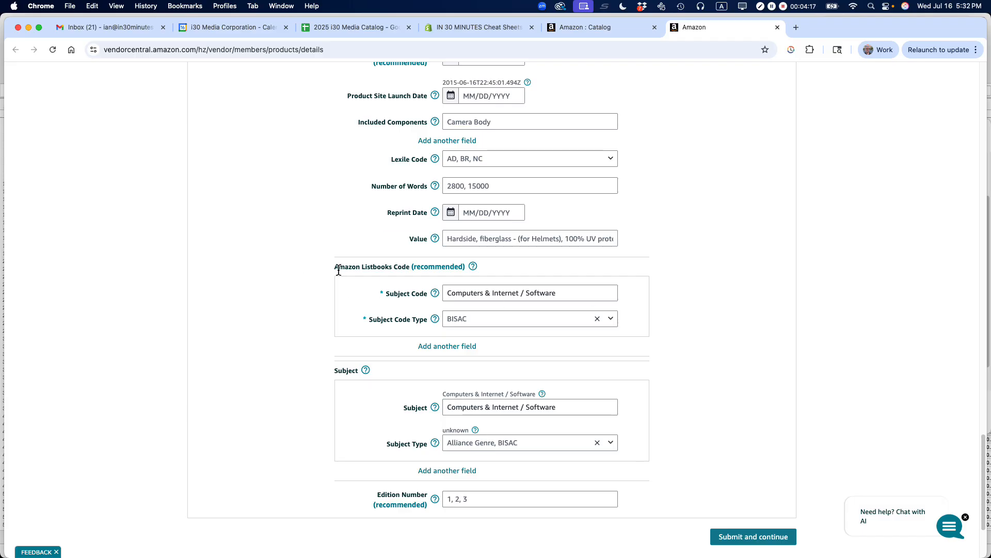
{"action": "left_click_drag", "start_coordinate": [333, 267], "coordinate": [503, 274]}
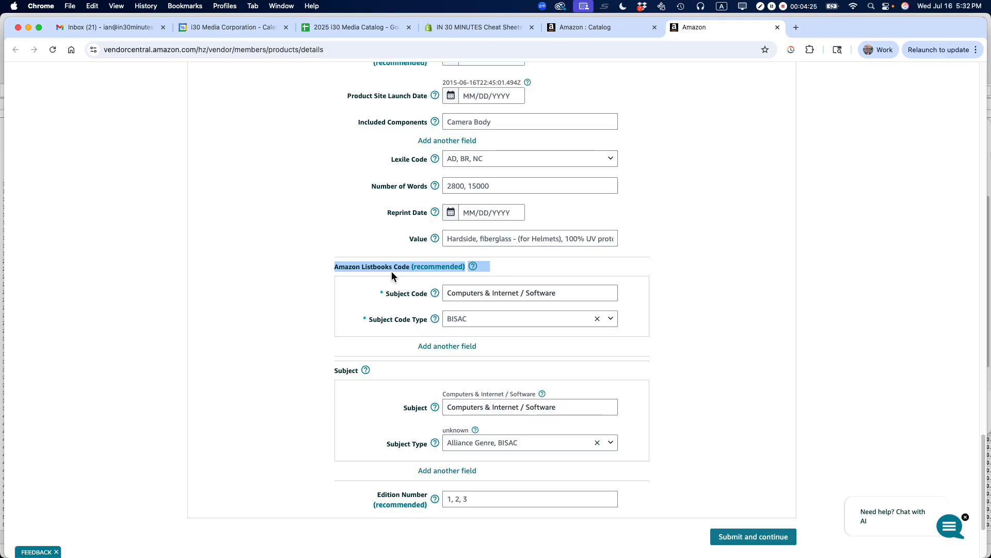
{"action": "left_click", "coordinate": [612, 320]}
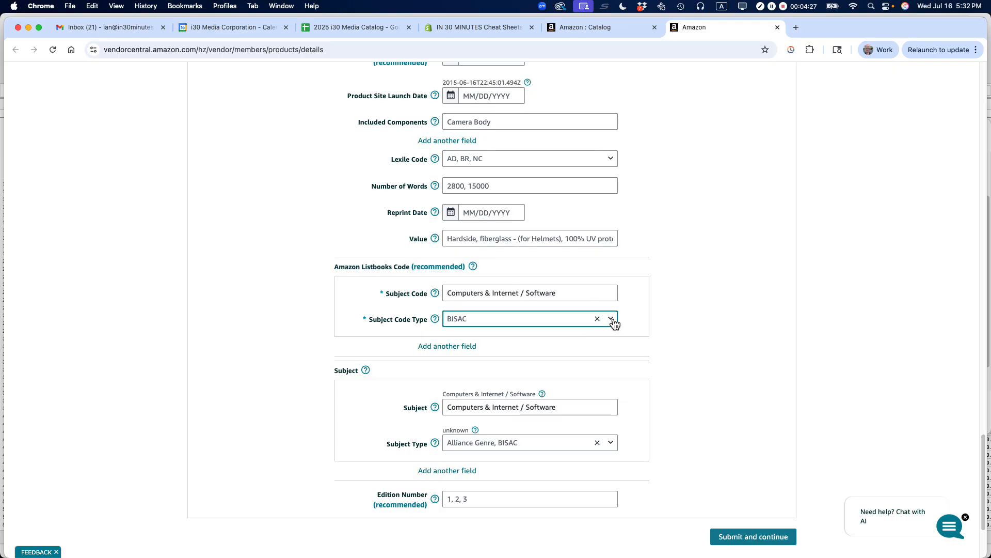
{"action": "left_click", "coordinate": [613, 320]}
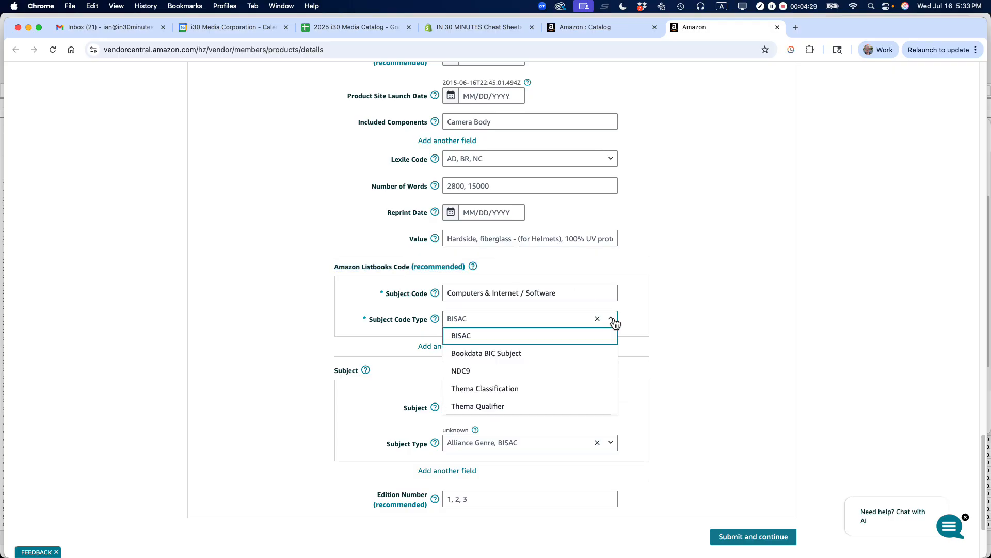
{"action": "left_click", "coordinate": [716, 270]}
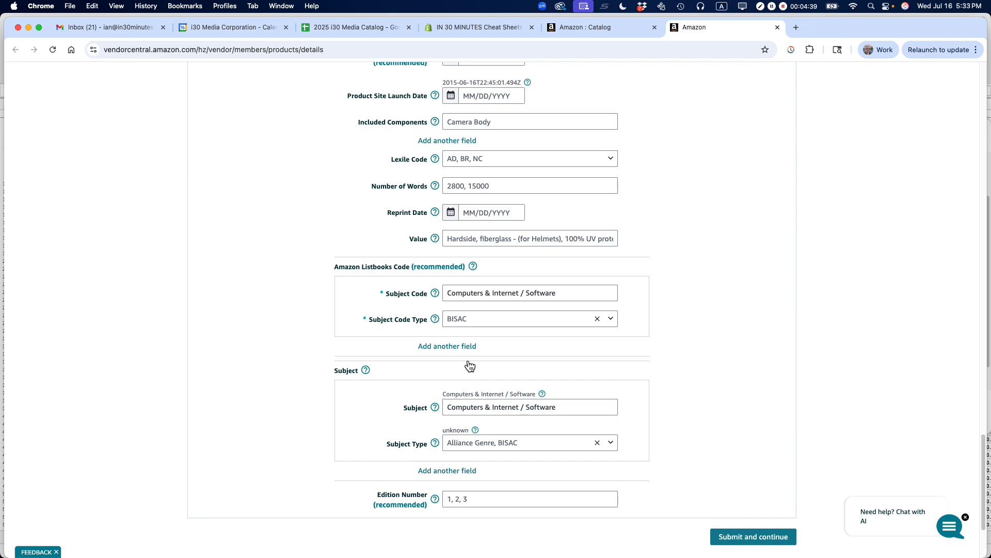
- Switch to Firefox and compare the product details and best seller categories on the two open Excel for Microsoft 365 cheat sheet pages
{"action": "key", "text": "super+Tab"}
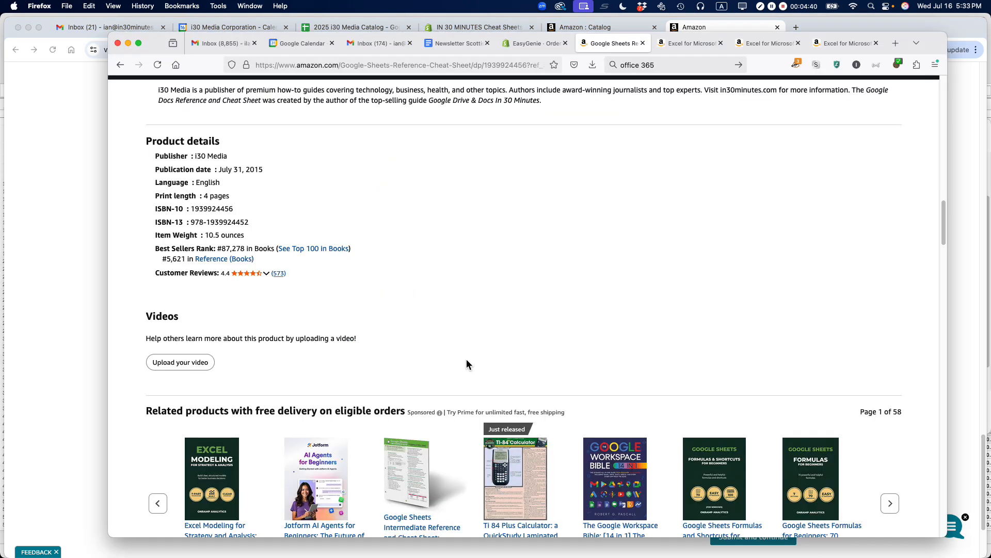
{"action": "left_click", "coordinate": [685, 44]}
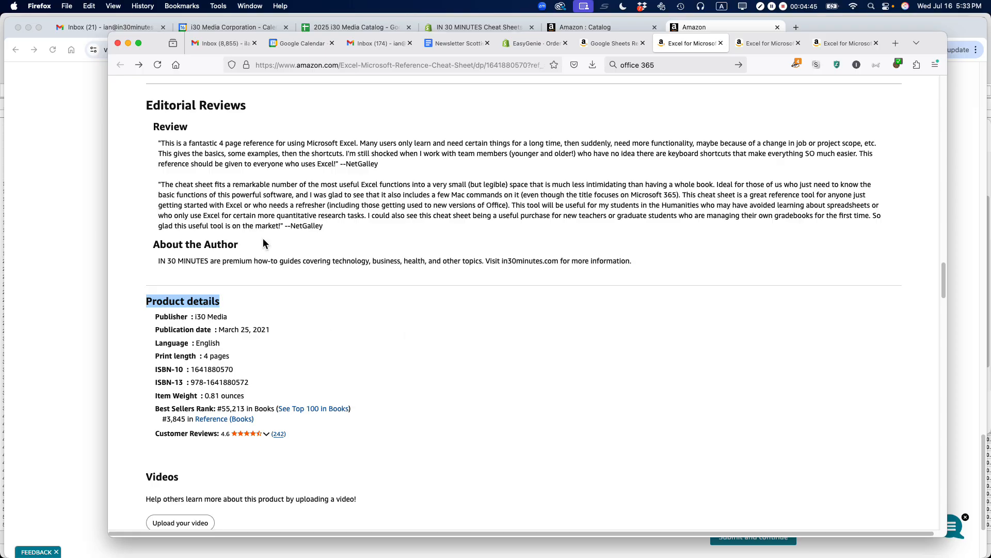
{"action": "left_click", "coordinate": [288, 305]}
{"action": "left_click_drag", "start_coordinate": [150, 298], "coordinate": [361, 438]}
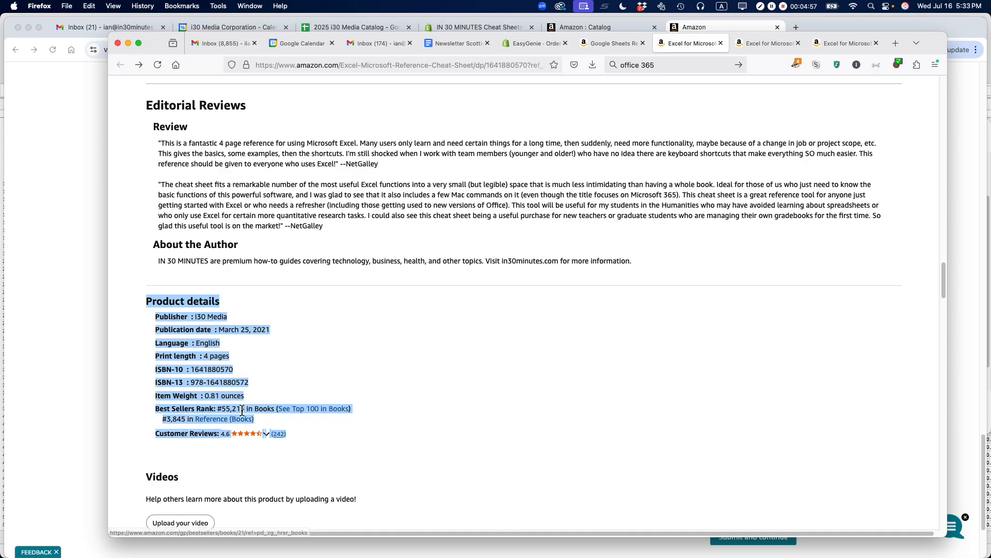
{"action": "left_click", "coordinate": [481, 386]}
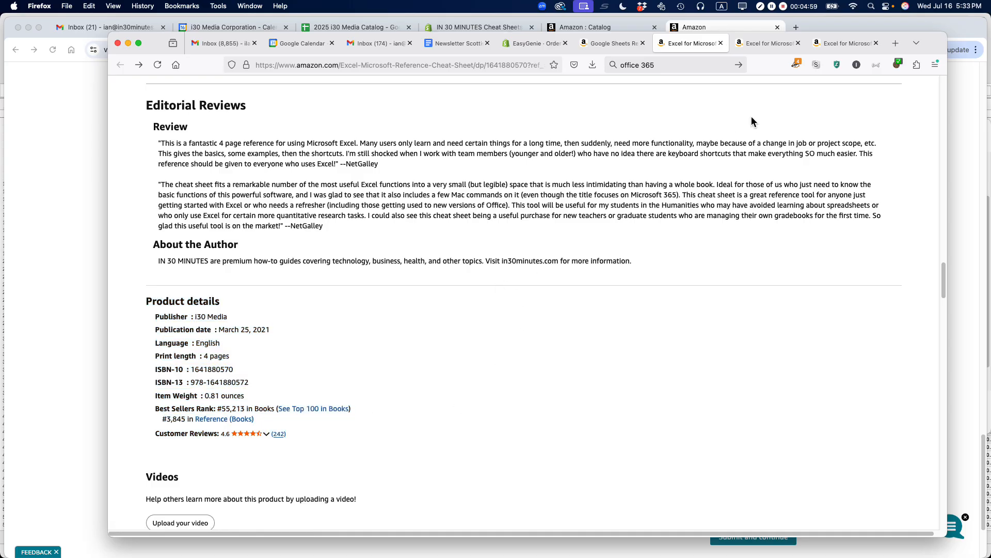
{"action": "left_click", "coordinate": [768, 44]}
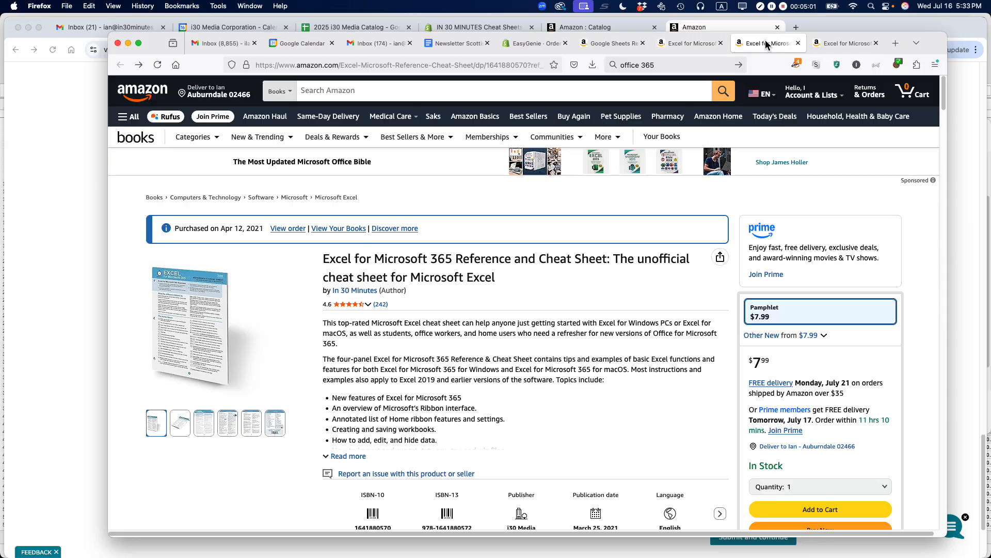
{"action": "left_click_drag", "start_coordinate": [941, 111], "coordinate": [894, 300]}
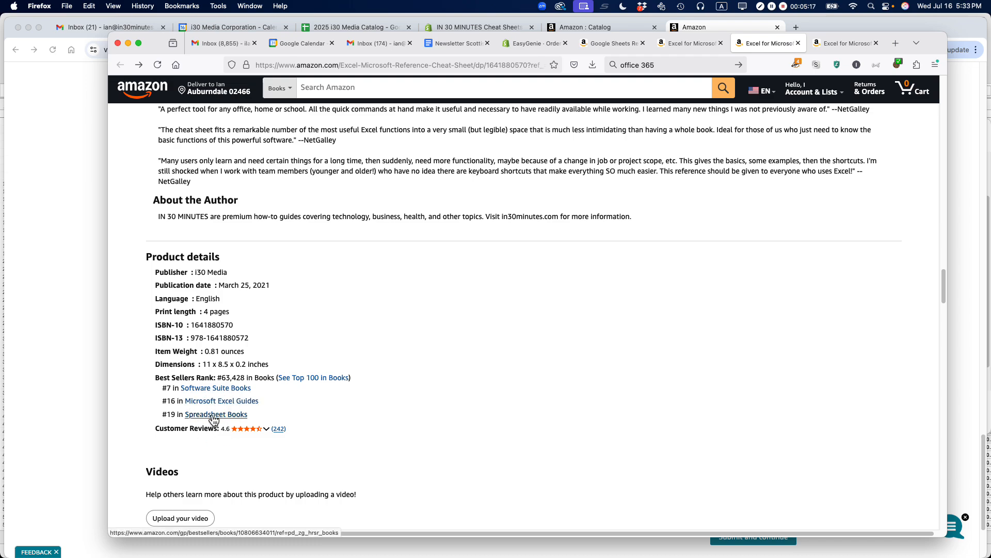
- Return to Vendor Central in Chrome and set the first Amazon Listbooks subject code to COM058000 with code type BISAC
{"action": "left_click", "coordinate": [702, 29]}
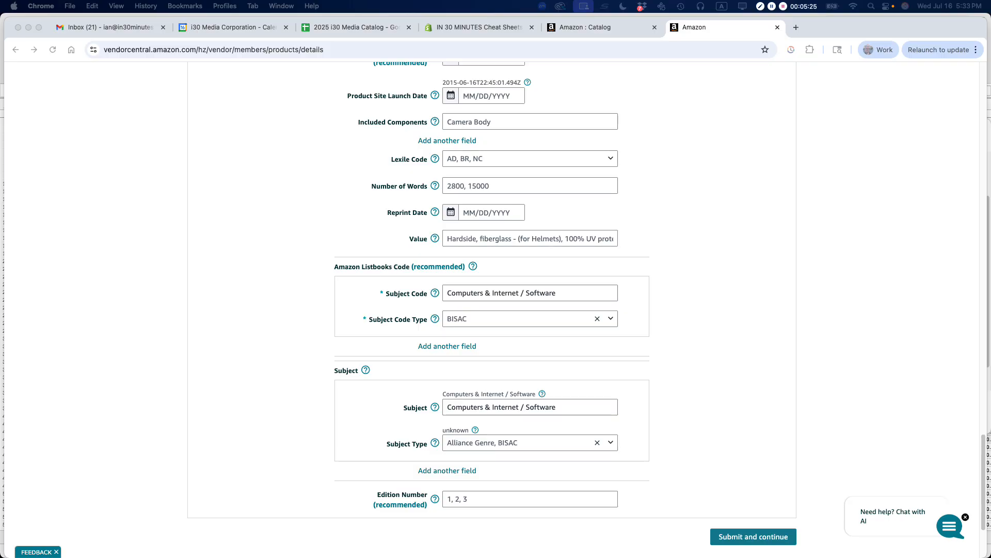
{"action": "left_click", "coordinate": [469, 293]}
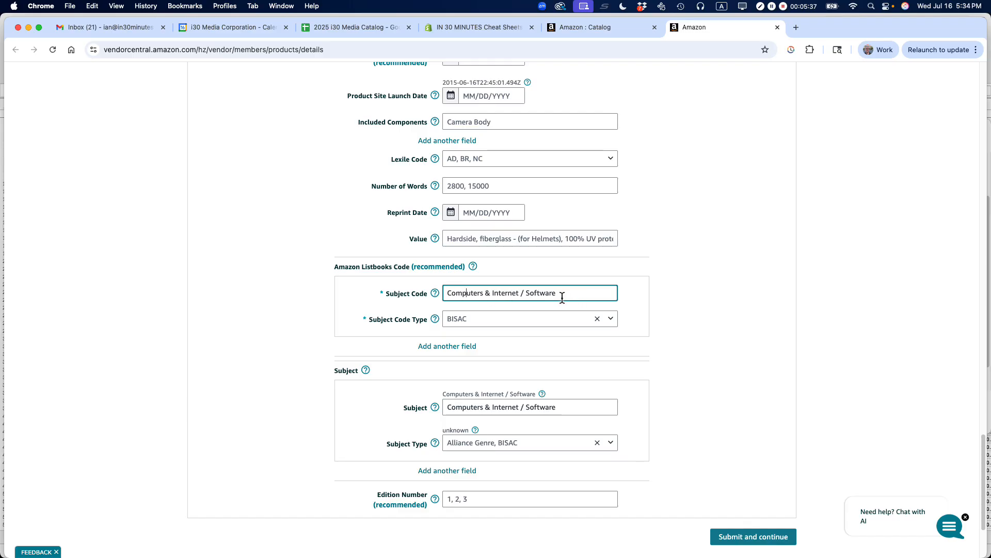
{"action": "key", "text": "super+a"}
{"action": "type", "text": "COM058000"}
{"action": "left_click", "coordinate": [501, 325]}
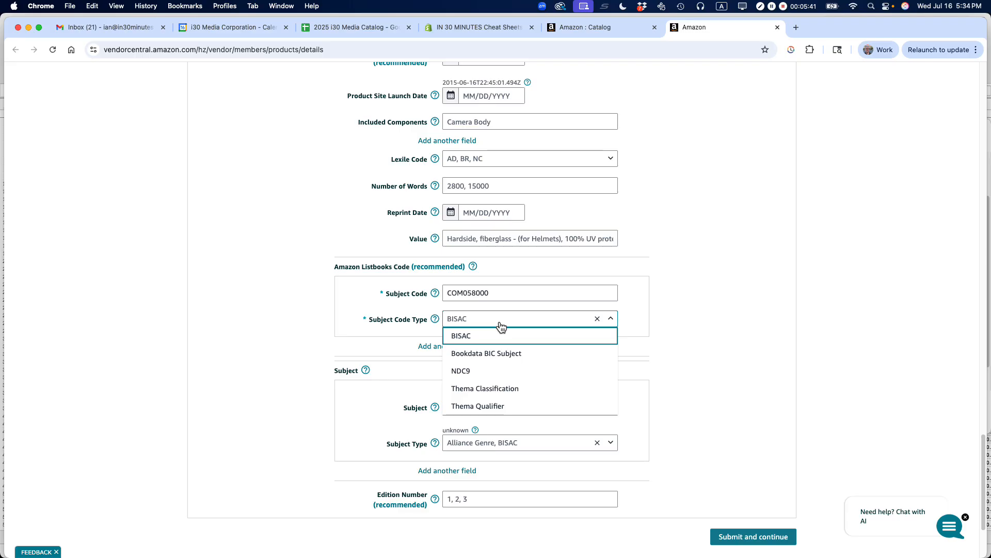
{"action": "left_click", "coordinate": [497, 336]}
- Add a second Amazon Listbooks subject code, COM005000, with code type BISAC
{"action": "left_click", "coordinate": [448, 346]}
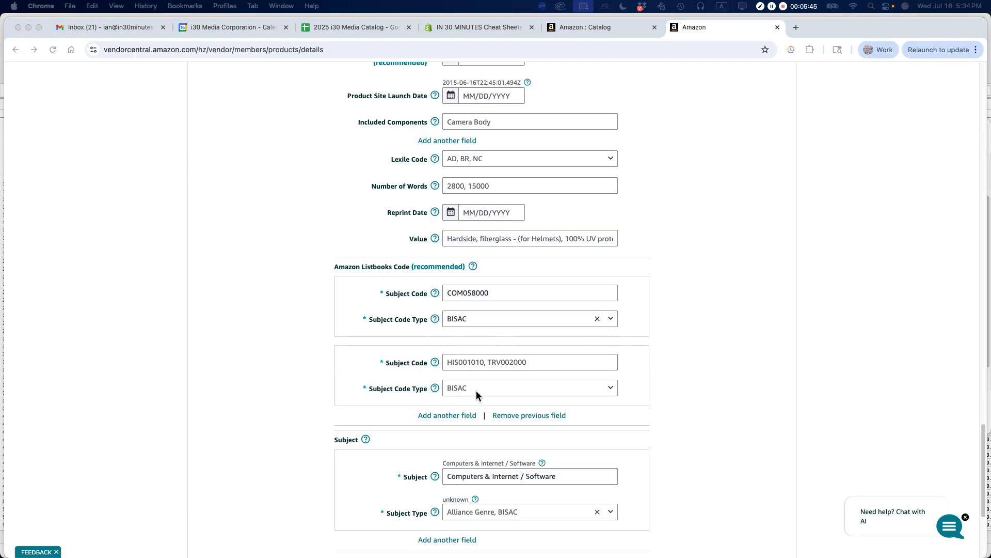
{"action": "left_click", "coordinate": [461, 363]}
{"action": "type", "text": "COM005000"}
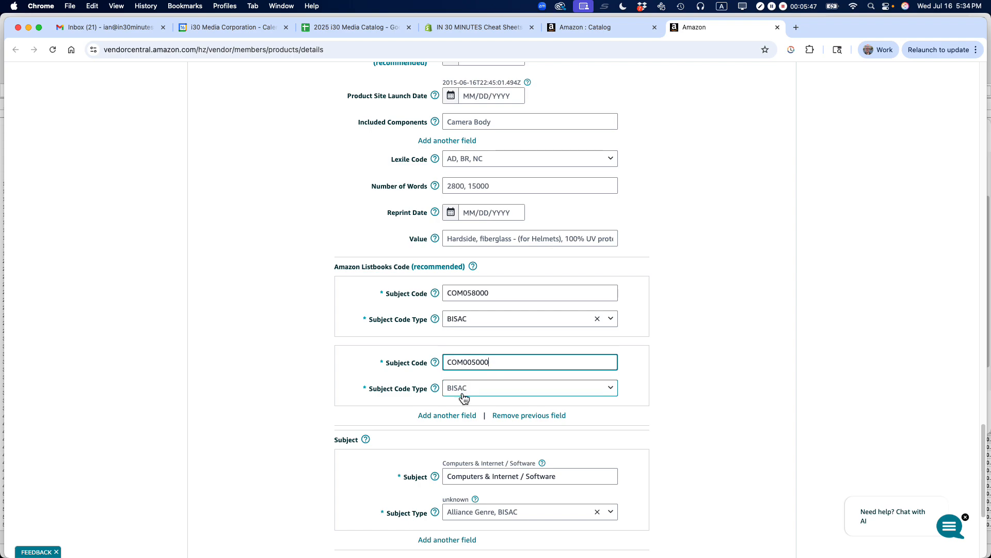
{"action": "left_click", "coordinate": [463, 392]}
{"action": "left_click", "coordinate": [461, 404]}
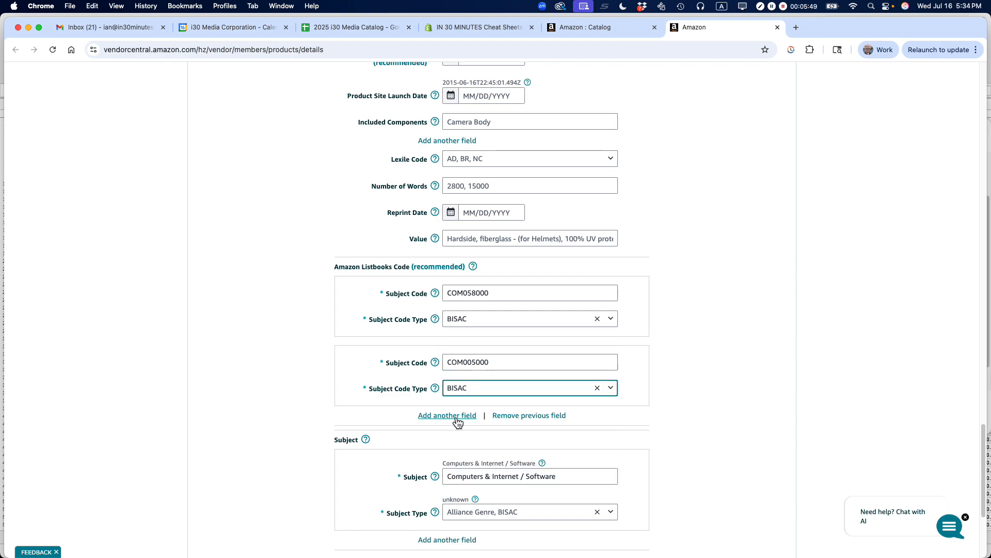
- Add a third Amazon Listbooks subject code, COM084030, with code type BISAC
{"action": "left_click", "coordinate": [453, 416]}
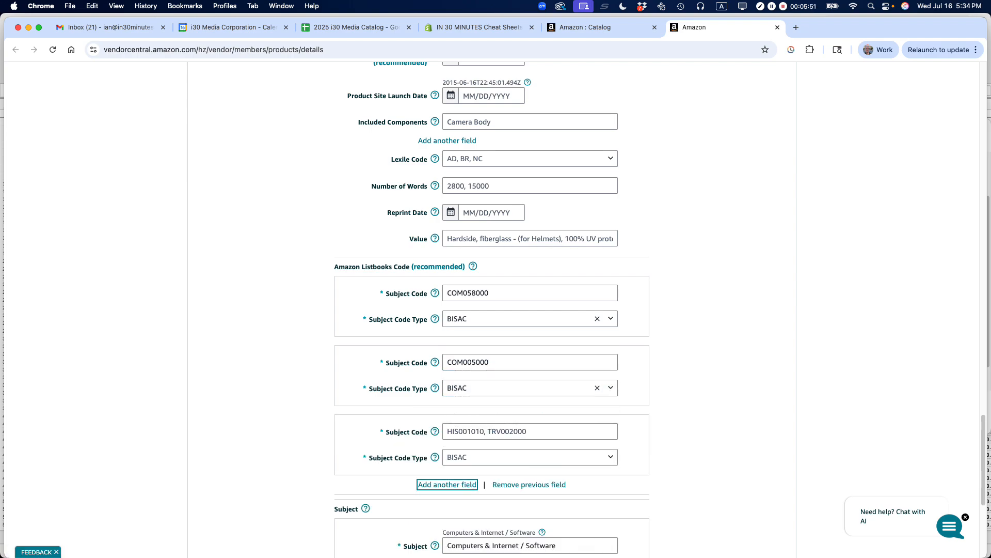
{"action": "key", "text": "super+Tab"}
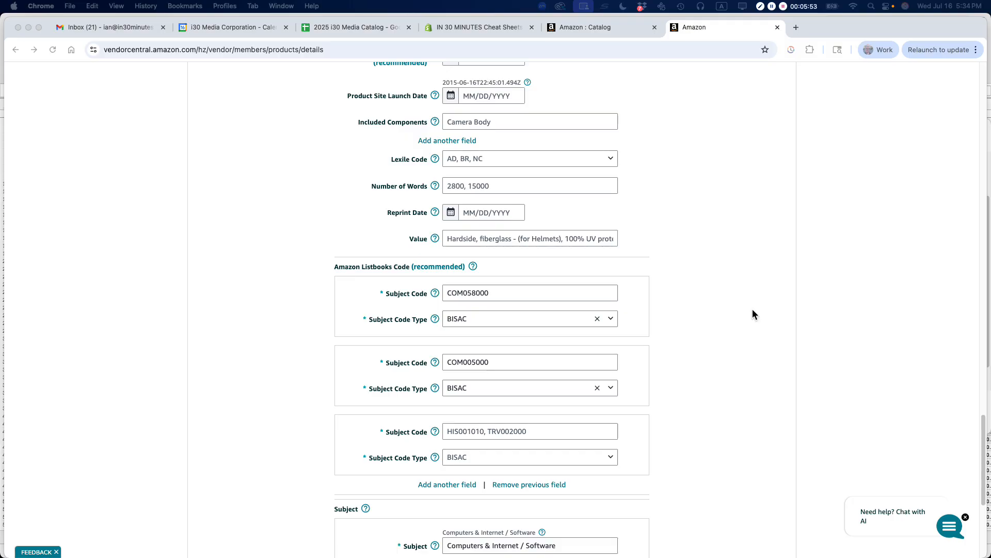
{"action": "key", "text": "super+Tab"}
{"action": "left_click", "coordinate": [466, 434]}
{"action": "type", "text": "COM084030"}
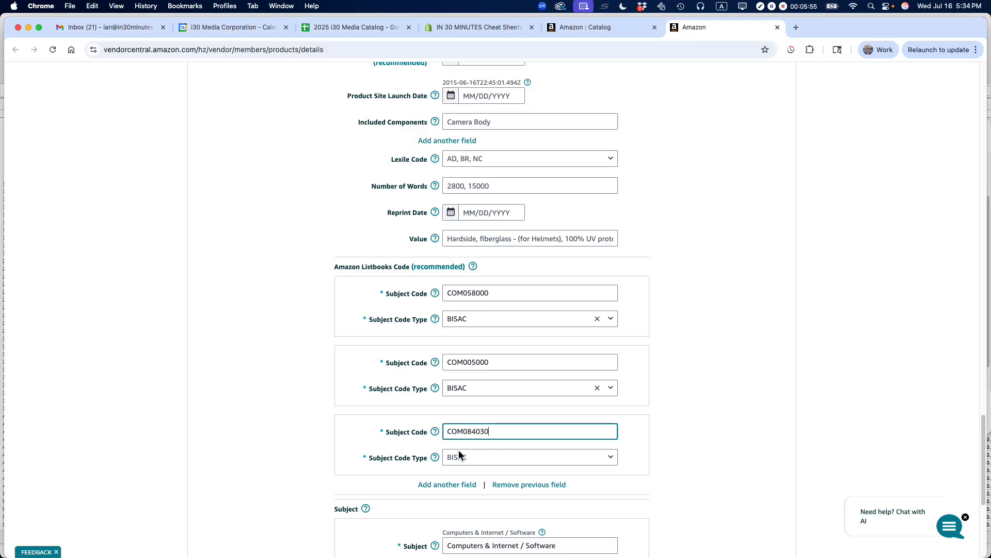
{"action": "left_click", "coordinate": [457, 460]}
{"action": "left_click", "coordinate": [461, 372]}
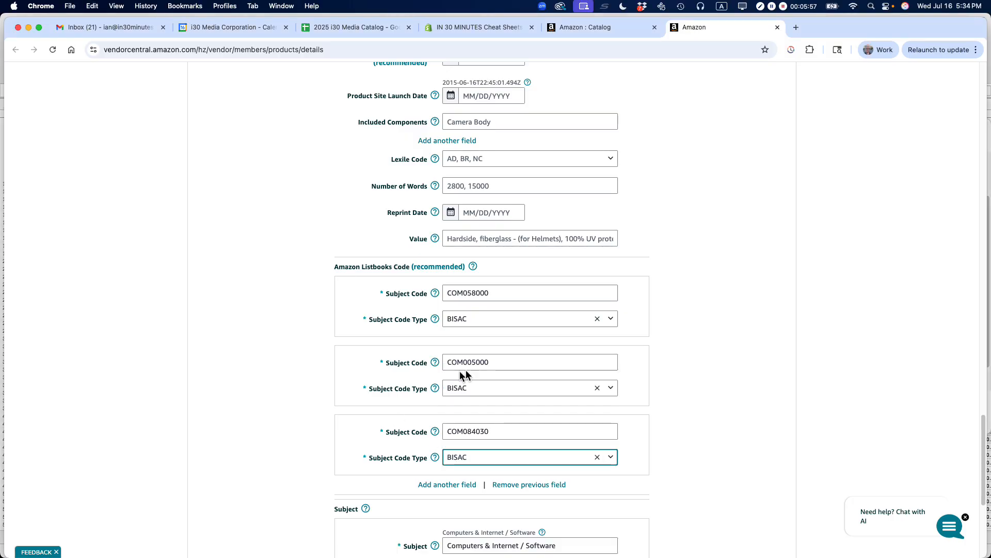
- Add a fourth Amazon Listbooks subject code, COM066000, with code type BISAC
{"action": "key", "text": "super+Tab"}
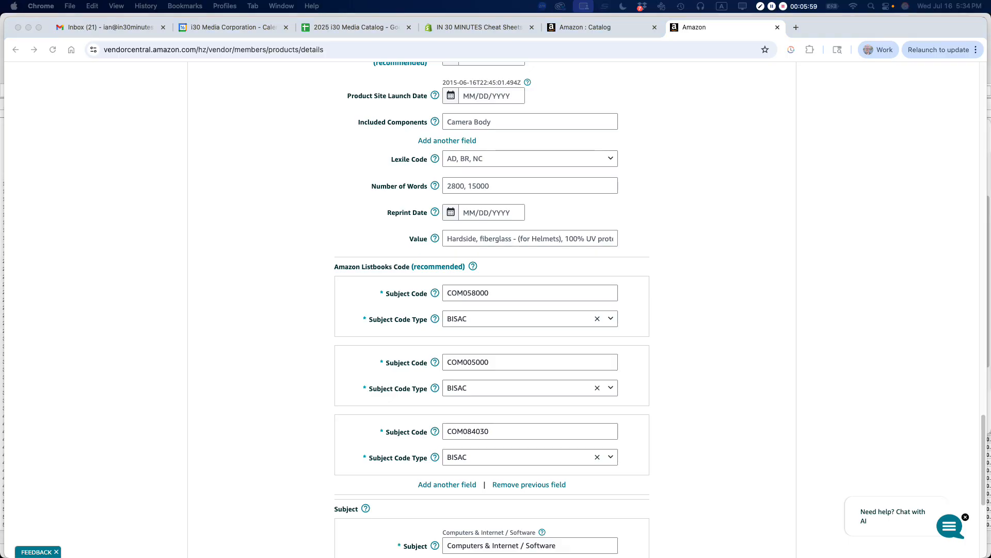
{"action": "key", "text": "super+Tab"}
{"action": "left_click", "coordinate": [471, 485]}
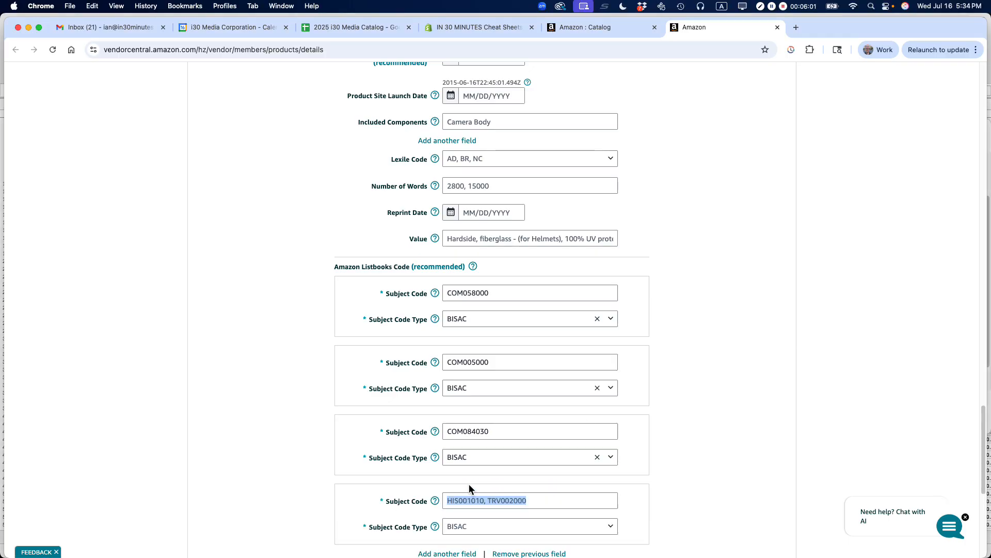
{"action": "scroll", "coordinate": [708, 386], "scroll_direction": "down", "scroll_amount": 5}
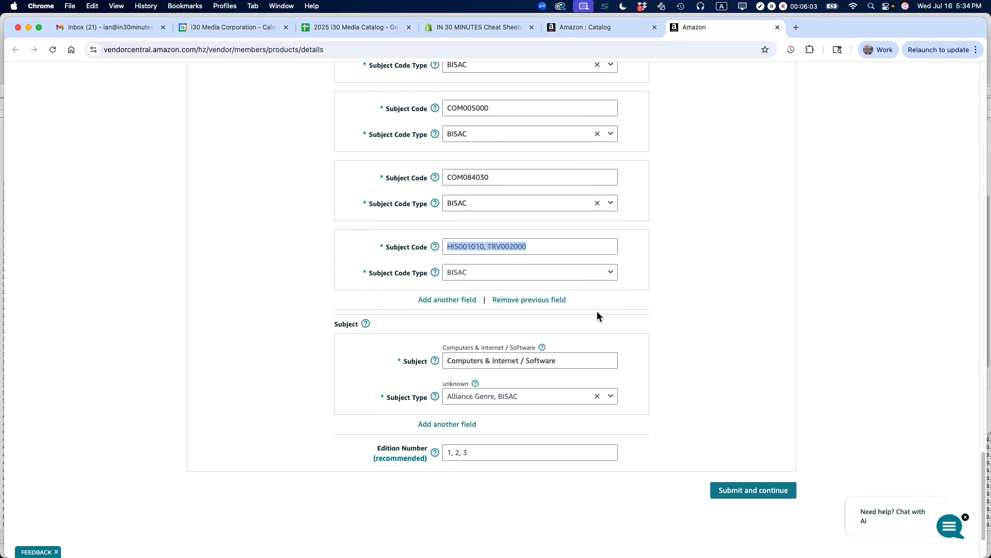
{"action": "type", "text": "COM066000"}
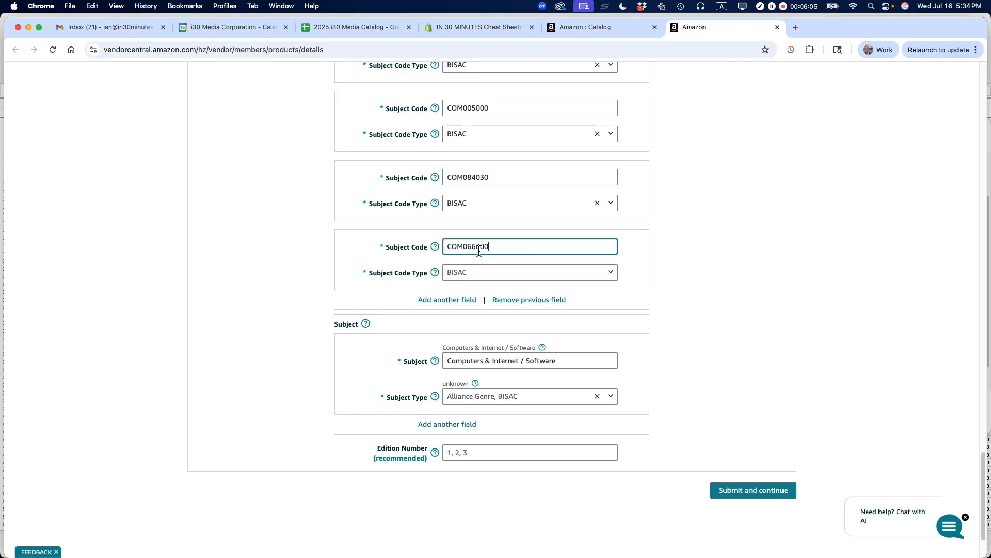
{"action": "left_click", "coordinate": [471, 276]}
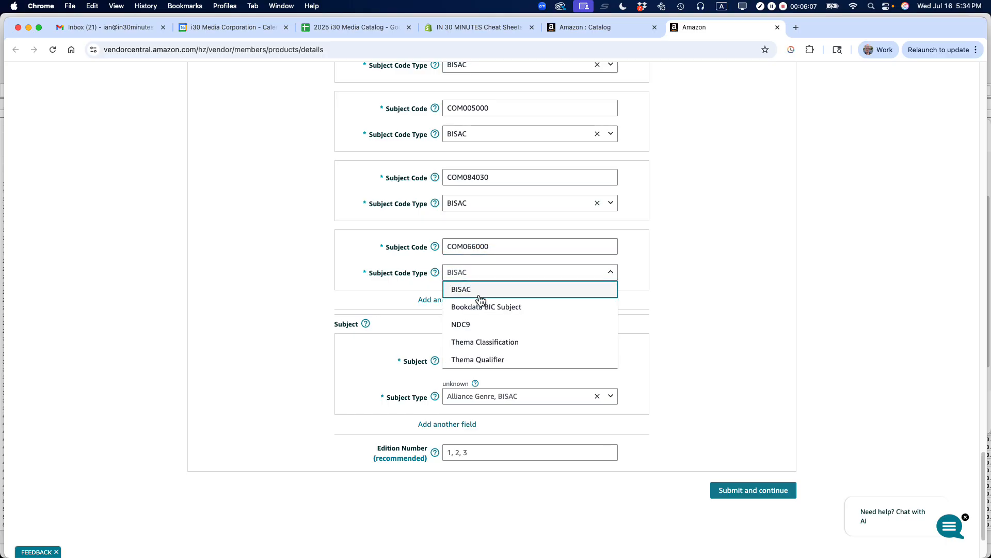
{"action": "left_click", "coordinate": [480, 293]}
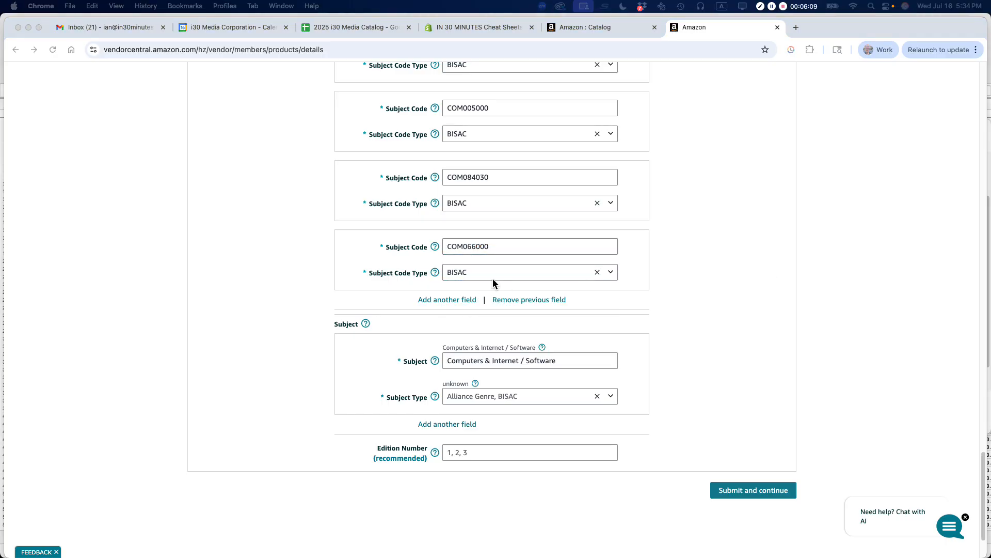
- Add a fifth Amazon Listbooks subject code, BUS090010, with code type BISAC
{"action": "left_click", "coordinate": [455, 304]}
{"action": "left_click", "coordinate": [450, 315]}
{"action": "type", "text": "BUS090010"}
{"action": "left_click", "coordinate": [458, 345]}
{"action": "left_click", "coordinate": [462, 356]}
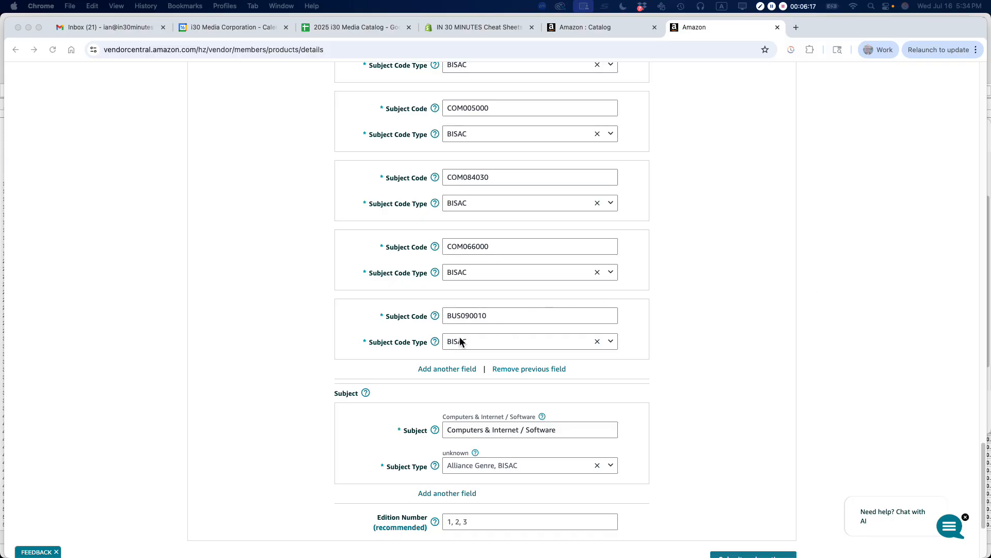
- Add a sixth Amazon Listbooks subject code, BUS090040, with code type BISAC
{"action": "left_click", "coordinate": [460, 370]}
{"action": "left_click", "coordinate": [460, 383]}
{"action": "type", "text": "BUS090040"}
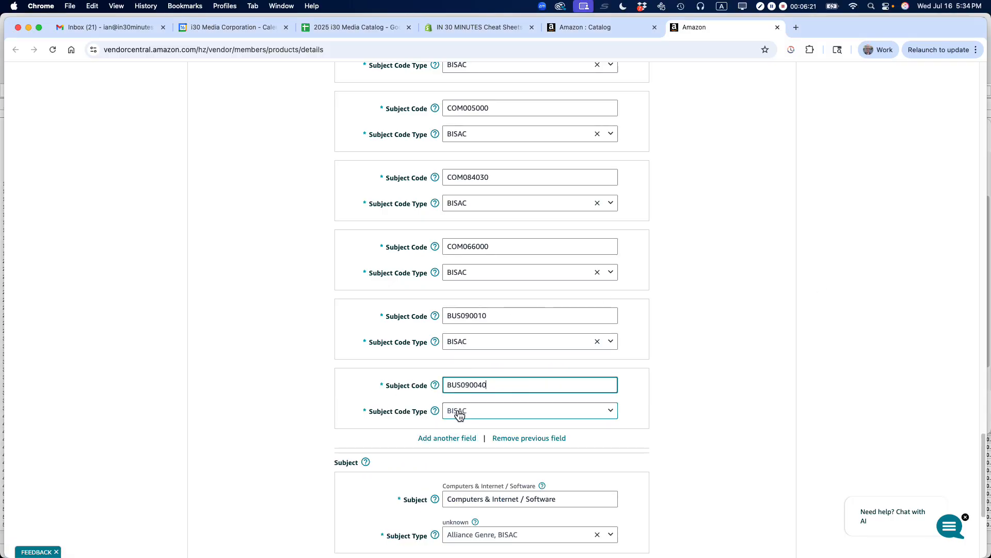
{"action": "left_click", "coordinate": [458, 411]}
{"action": "left_click", "coordinate": [463, 428]}
- Enter Business & Productivity Software / Word Processing in the first Subject entry and set its subject type to BISAC
{"action": "scroll", "coordinate": [639, 333], "scroll_direction": "down", "scroll_amount": 5}
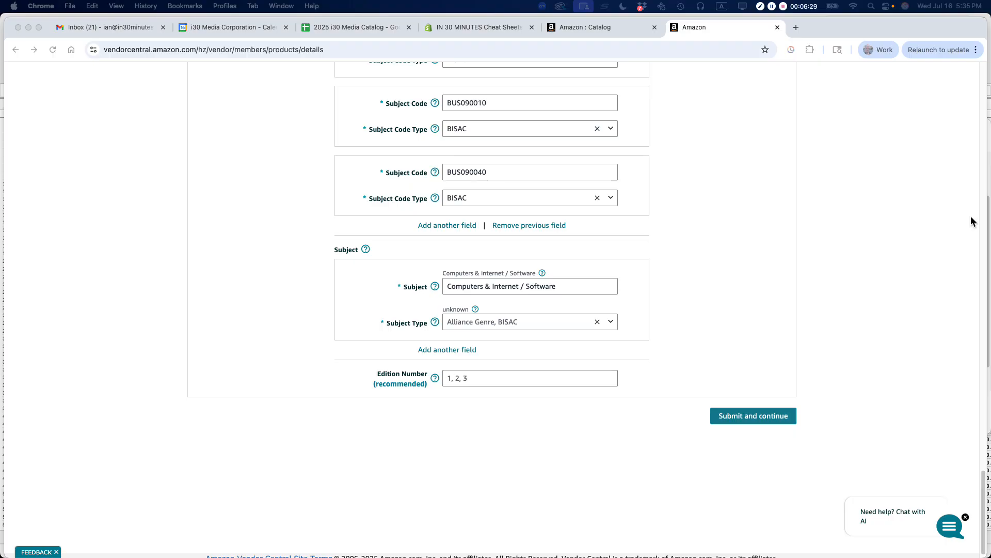
{"action": "left_click", "coordinate": [512, 284]}
{"action": "left_click", "coordinate": [513, 284]}
{"action": "key", "text": "super+a"}
{"action": "key", "text": "super+v"}
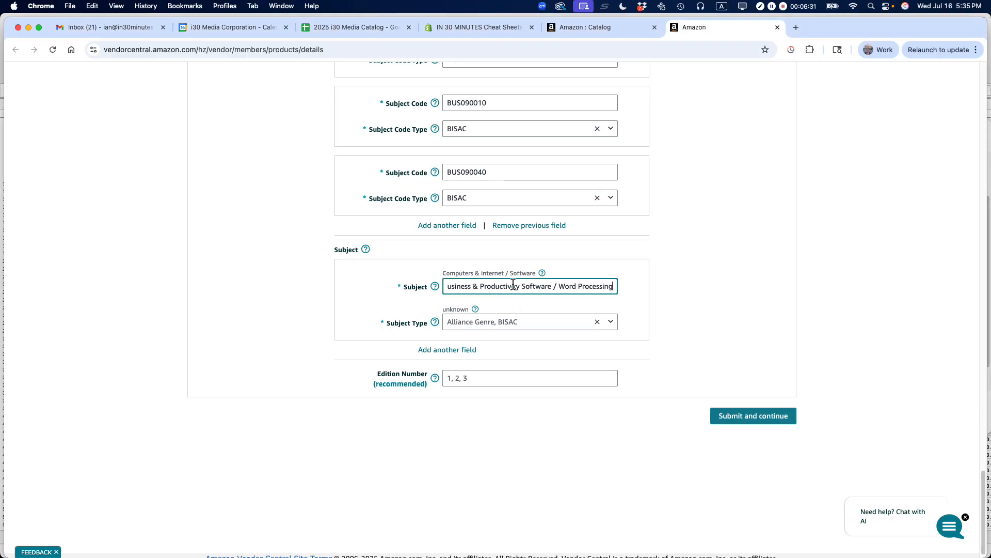
{"action": "left_click", "coordinate": [482, 327]}
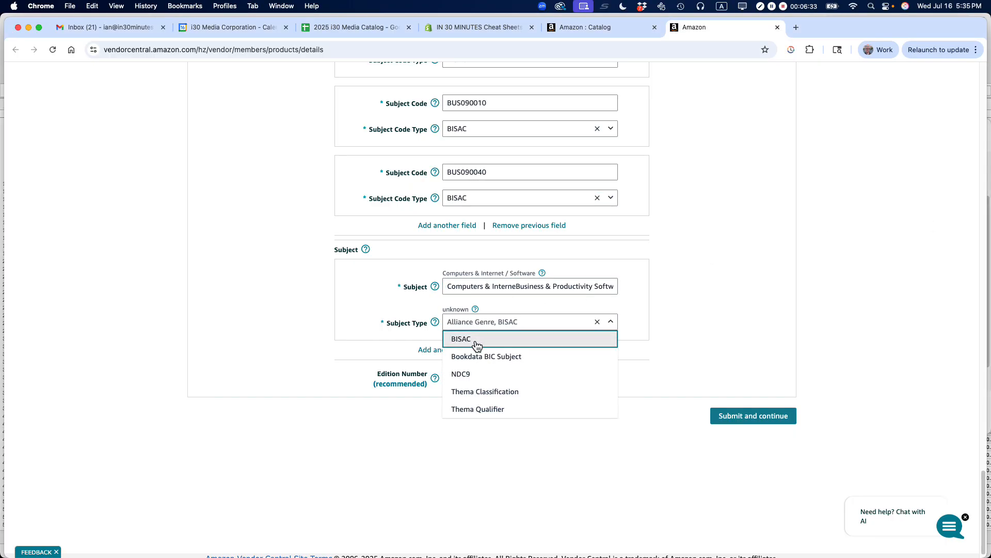
{"action": "left_click", "coordinate": [473, 339]}
- Add a second Subject entry, Business & Productivity Software / Office Suites, with subject type BISAC
{"action": "left_click", "coordinate": [437, 350]}
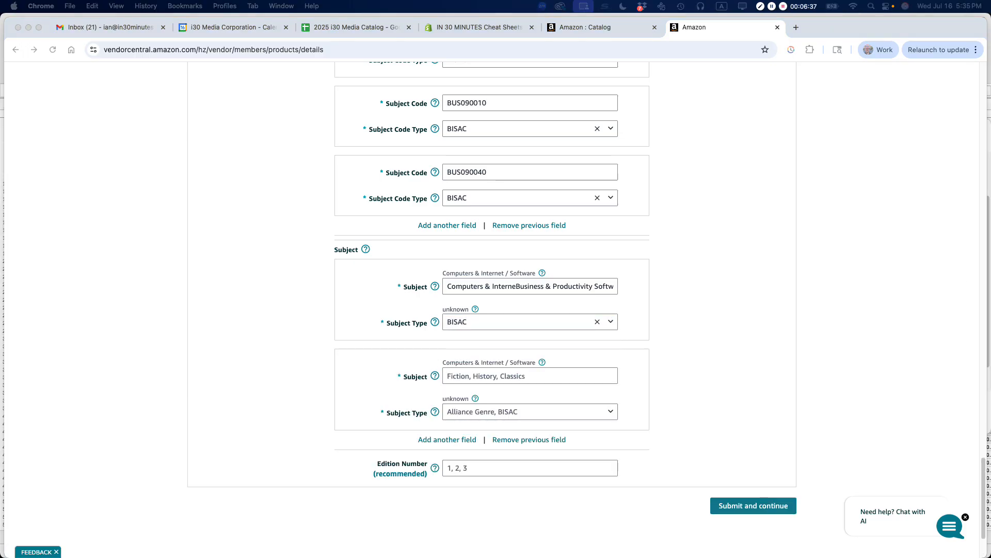
{"action": "left_click", "coordinate": [470, 376]}
{"action": "type", "text": "Business & Productivity Software / Office Suites"}
{"action": "left_click", "coordinate": [477, 411]}
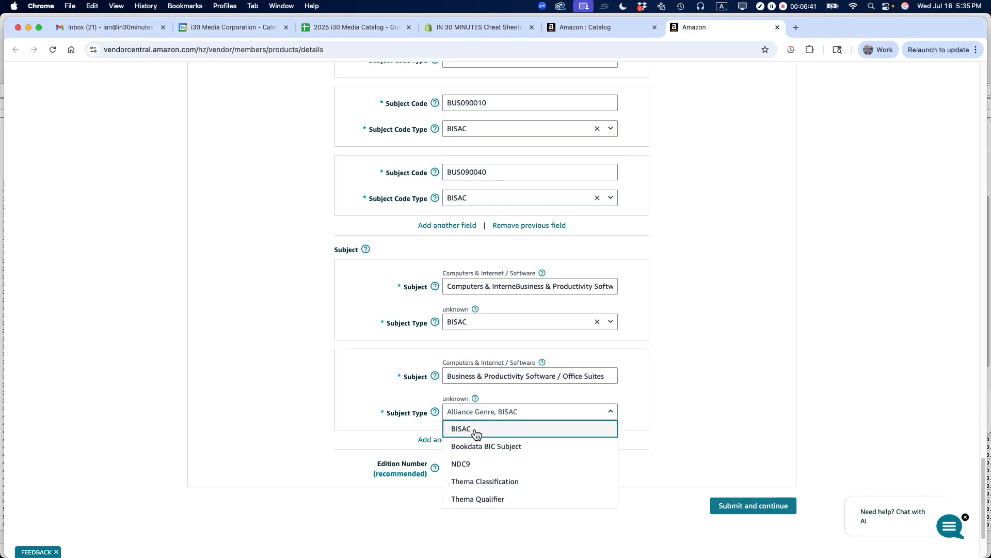
{"action": "left_click", "coordinate": [473, 429]}
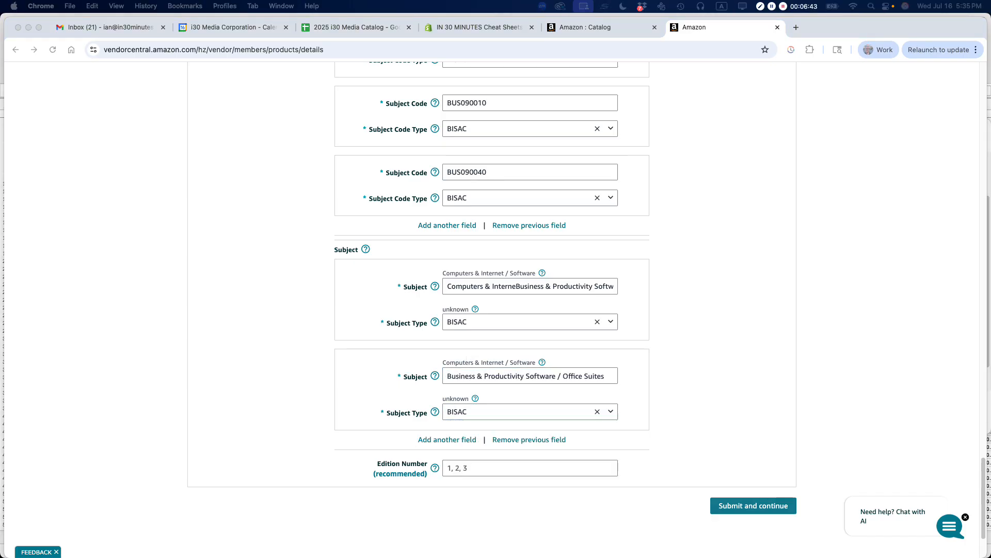
- Add a third Subject entry, Business & Productivity Software / Collaboration, with subject type BISAC
{"action": "left_click", "coordinate": [457, 440]}
{"action": "left_click", "coordinate": [457, 440]}
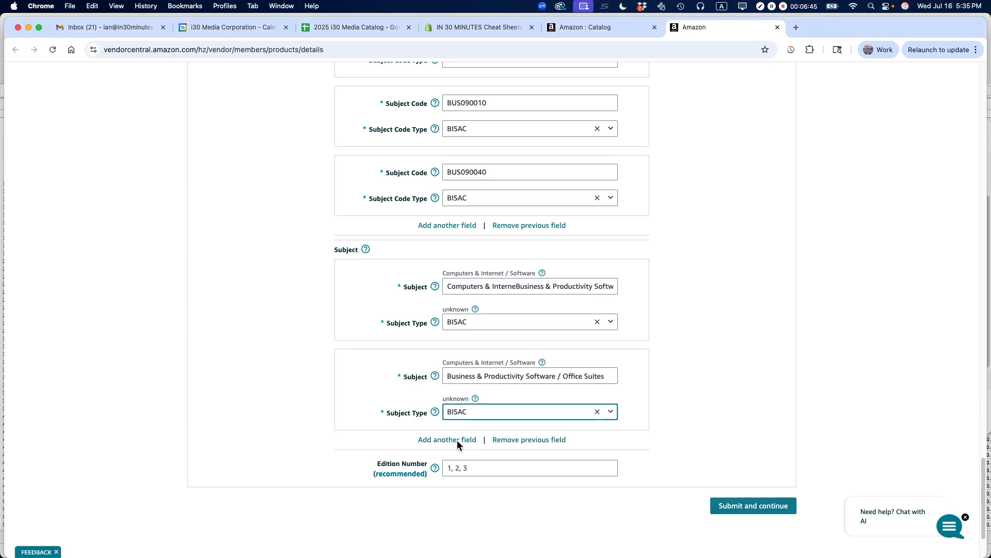
{"action": "left_click", "coordinate": [471, 461]}
{"action": "type", "text": "Business & Productivity Software / Collaboration"}
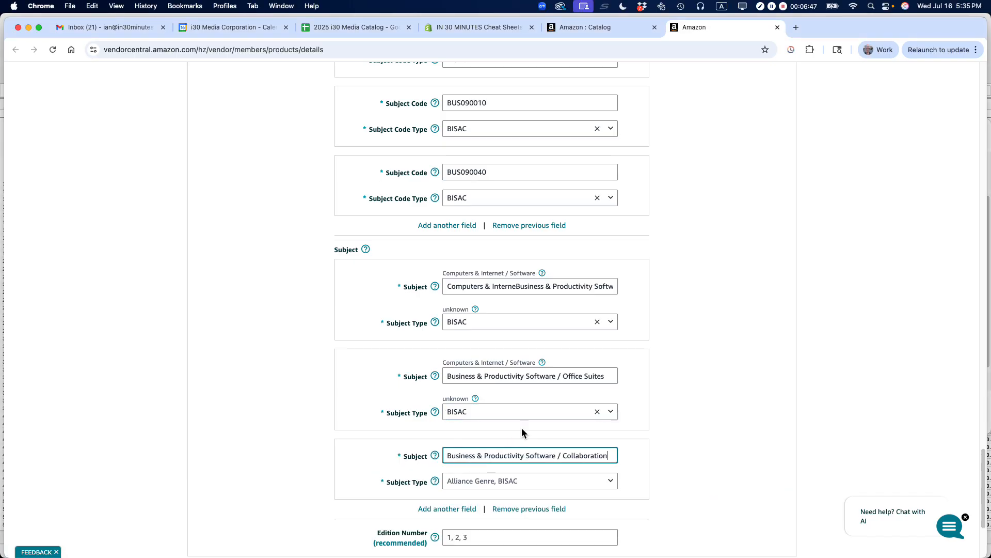
{"action": "scroll", "coordinate": [640, 340], "scroll_direction": "down", "scroll_amount": 2}
{"action": "left_click", "coordinate": [491, 434]}
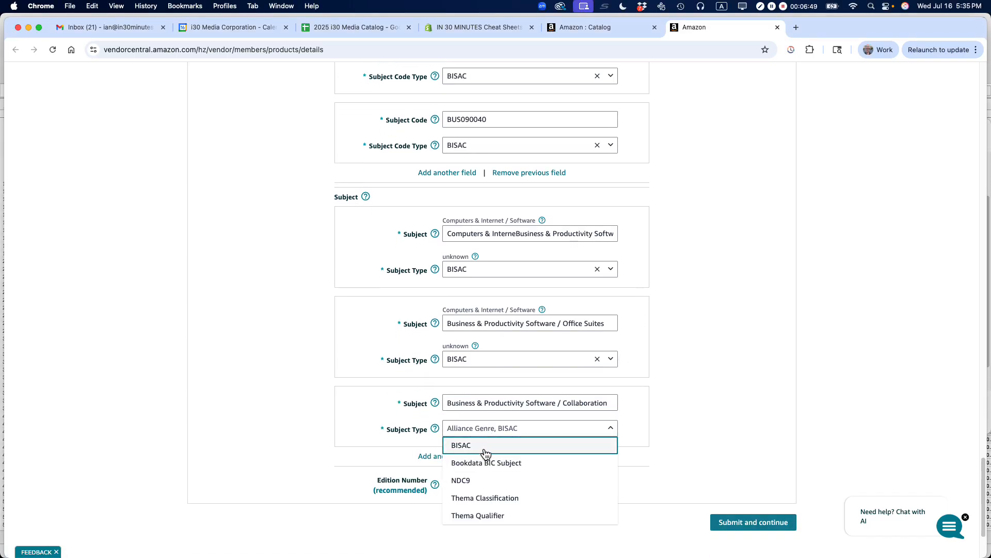
{"action": "left_click", "coordinate": [483, 445]}
- Add a fourth Subject entry for the BUSINESS & ECONOMICS / E-Commerce digital category, with subject type BISAC
{"action": "left_click", "coordinate": [466, 457]}
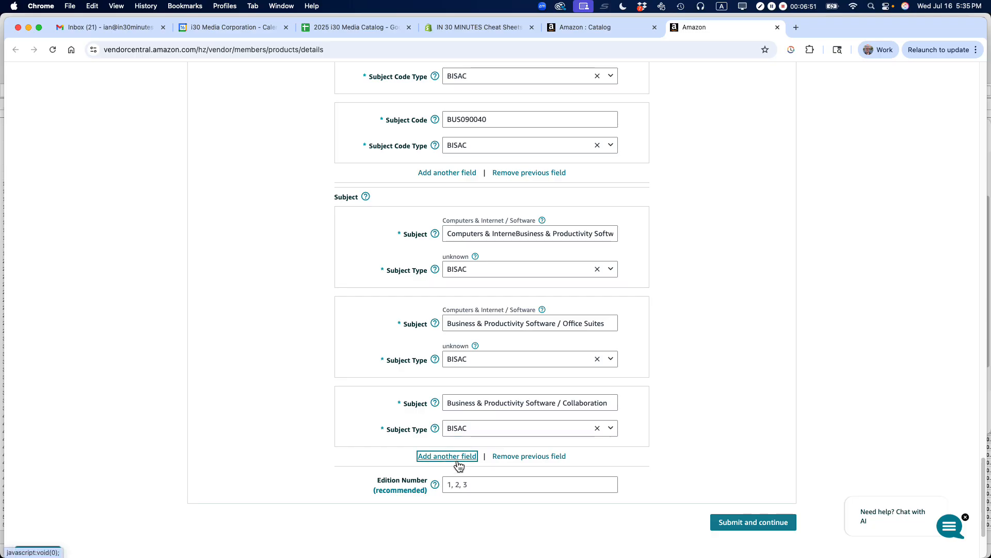
{"action": "key", "text": "super+Tab"}
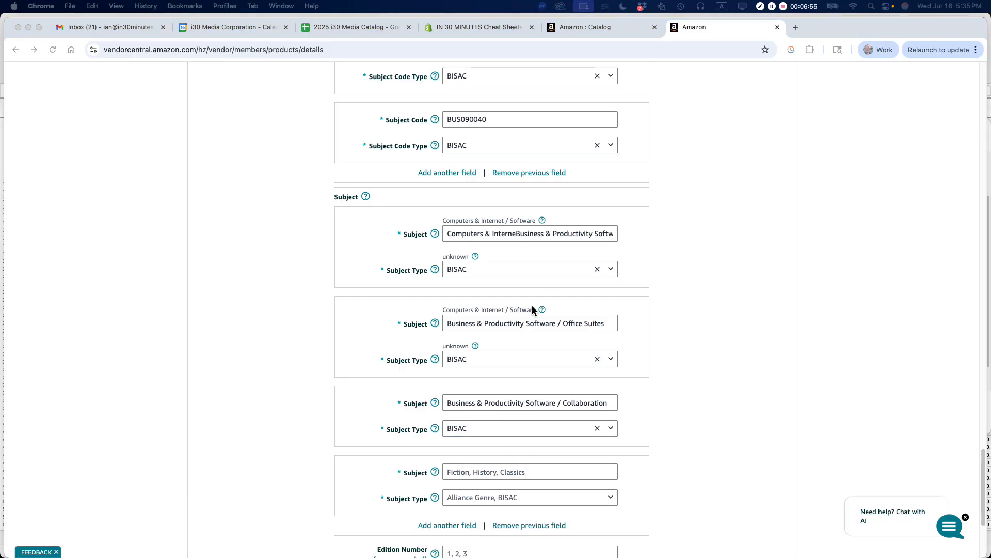
{"action": "scroll", "coordinate": [497, 364], "scroll_direction": "down", "scroll_amount": 5}
{"action": "key", "text": "super+Tab"}
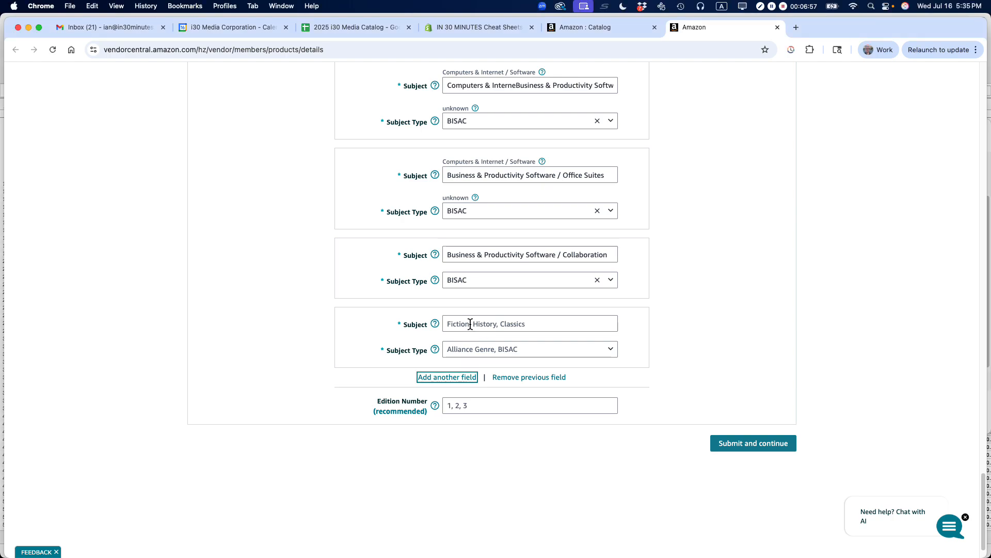
{"action": "left_click", "coordinate": [470, 324]}
{"action": "type", "text": "BUSINESS & ECONOMICS / E-Commerce / Digital Marketing"}
{"action": "left_click", "coordinate": [464, 356]}
{"action": "left_click", "coordinate": [468, 367]}
- Add a fifth Subject entry, BUSINESS & ECONOMICS / E-Commerce / Small Business, with subject type BISAC
{"action": "left_click", "coordinate": [458, 376]}
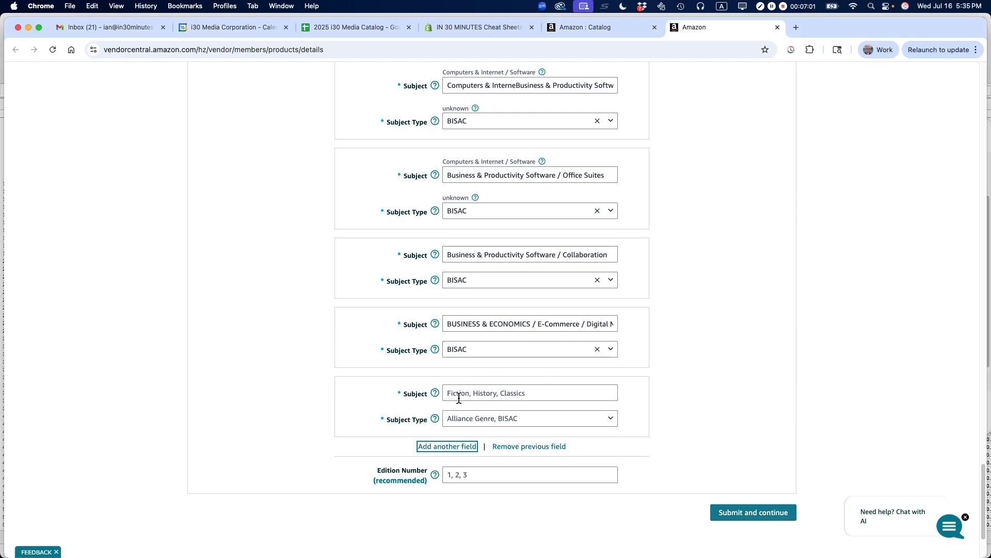
{"action": "key", "text": "super+Tab"}
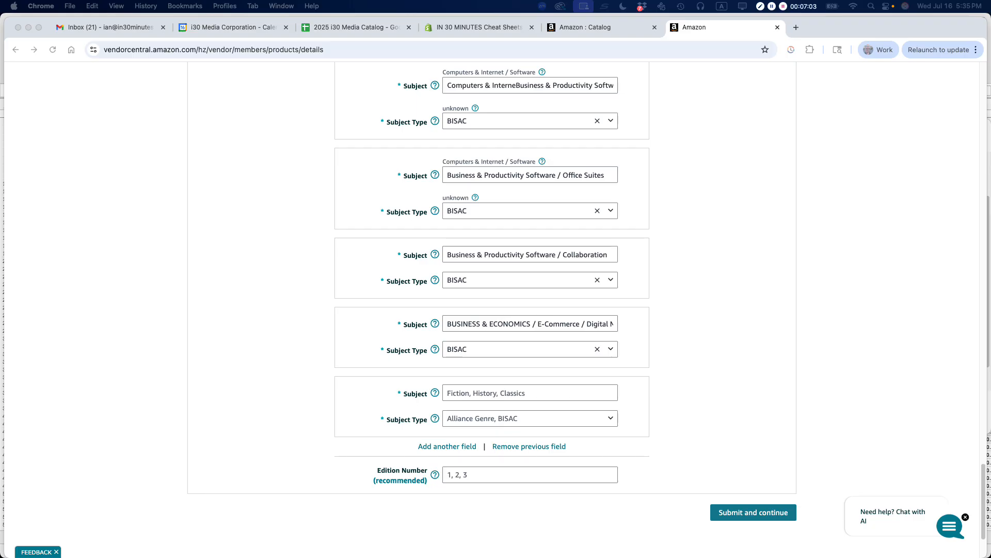
{"action": "left_click", "coordinate": [467, 396]}
{"action": "type", "text": "BUSINESS & ECONOMICS / E-Commerce / Small Business"}
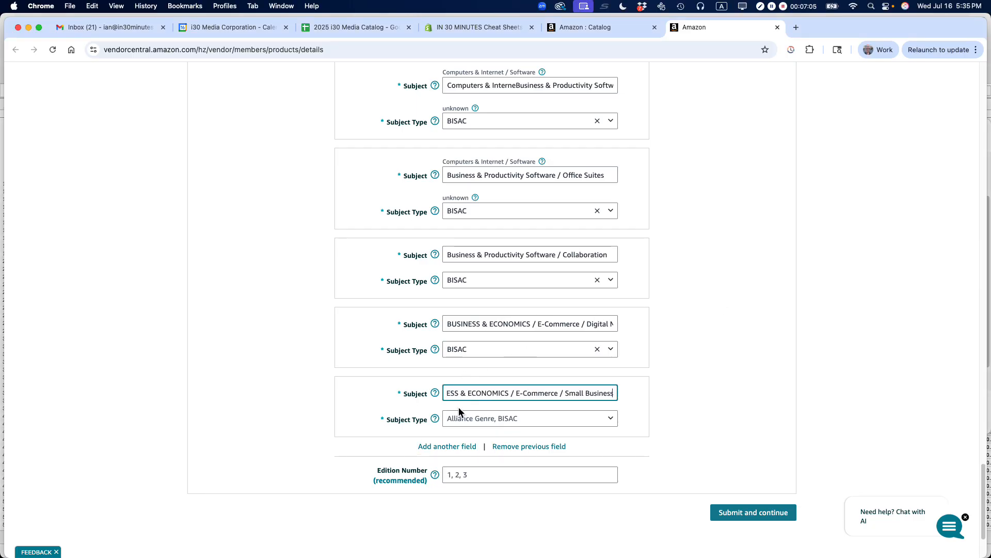
{"action": "left_click", "coordinate": [451, 425]}
{"action": "left_click", "coordinate": [458, 469]}
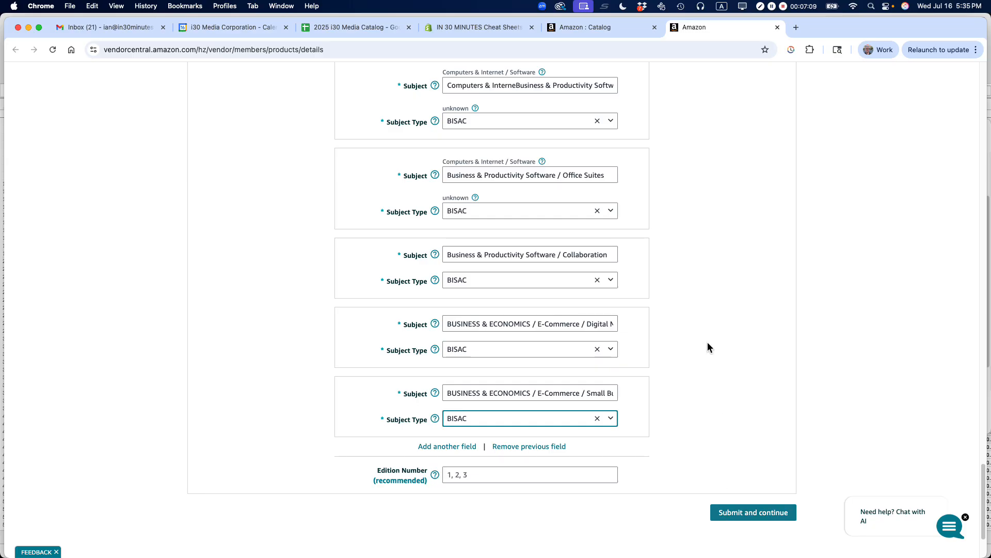
- Open the listing's Safety & Compliance details and activate the Copyright field
{"action": "scroll", "coordinate": [708, 342], "scroll_direction": "up", "scroll_amount": 10}
{"action": "scroll", "coordinate": [707, 342], "scroll_direction": "up", "scroll_amount": 15}
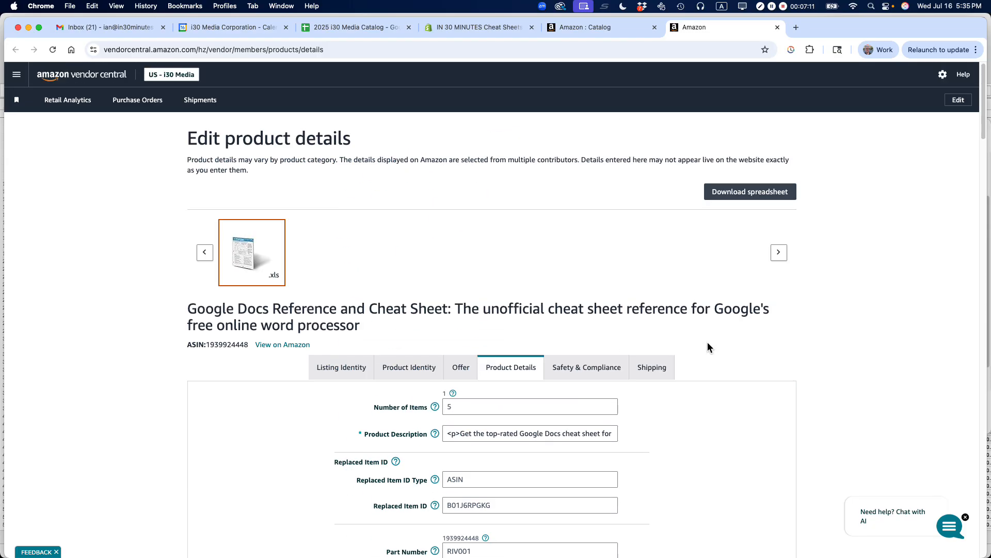
{"action": "left_click", "coordinate": [580, 368]}
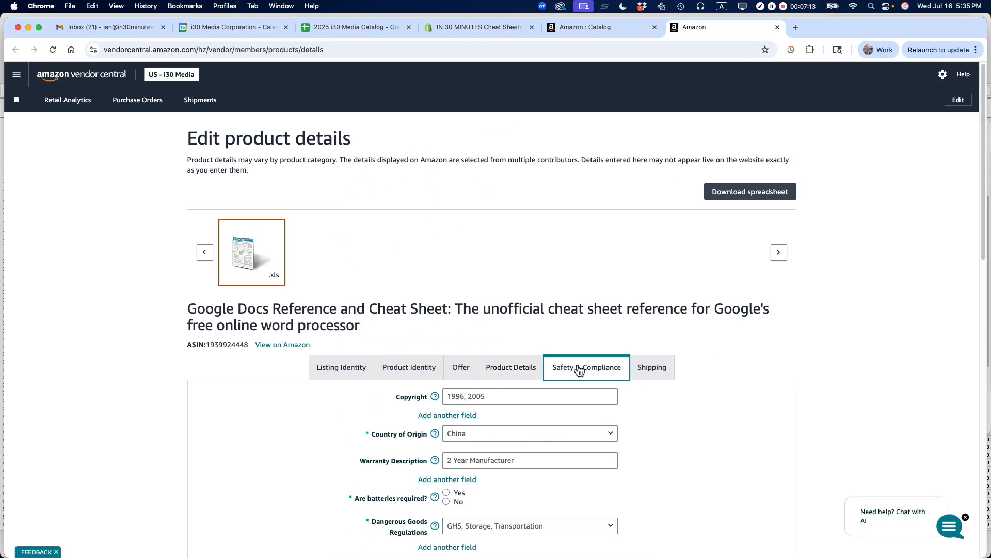
{"action": "left_click", "coordinate": [511, 397]}
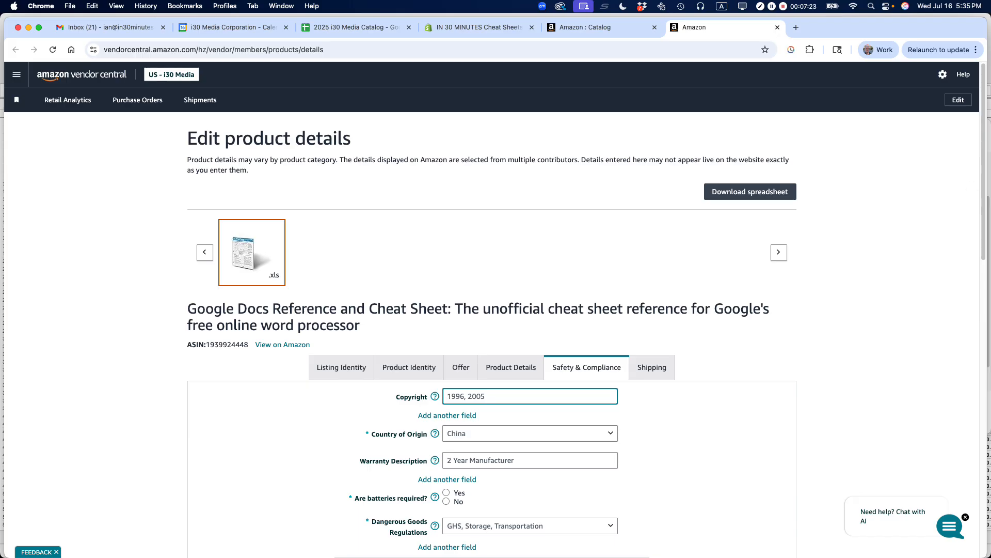
- Switch to Firefox, open the Google Docs Reference and Cheat Sheet page on Amazon, and check its publication date in the product details
{"action": "key", "text": "super+Tab"}
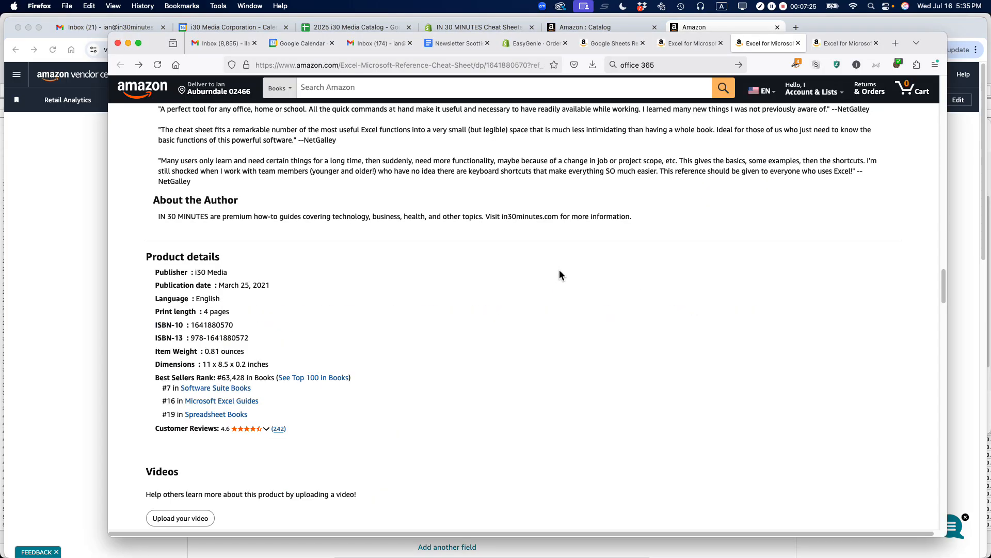
{"action": "left_click", "coordinate": [638, 45]}
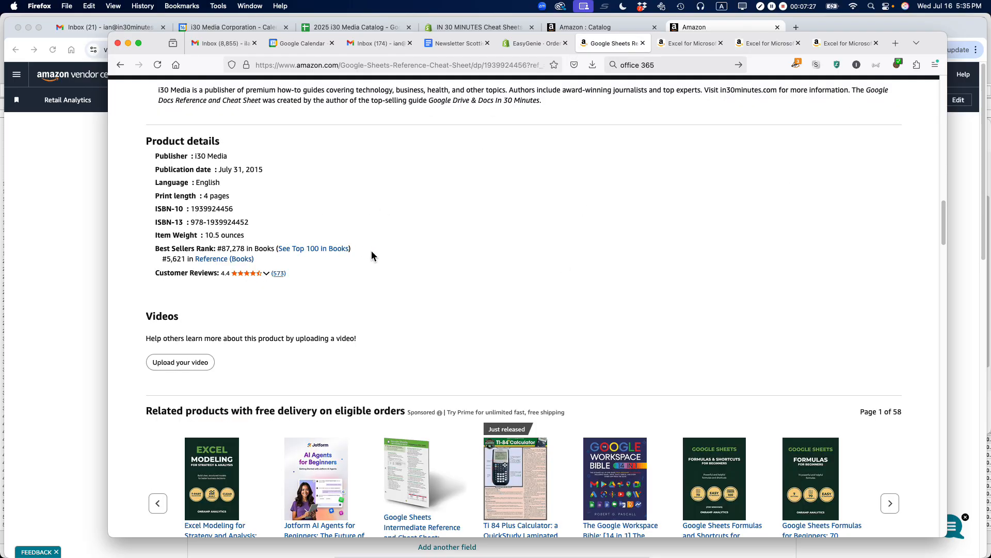
{"action": "scroll", "coordinate": [390, 238], "scroll_direction": "up", "scroll_amount": 5}
{"action": "scroll", "coordinate": [391, 238], "scroll_direction": "up", "scroll_amount": 5}
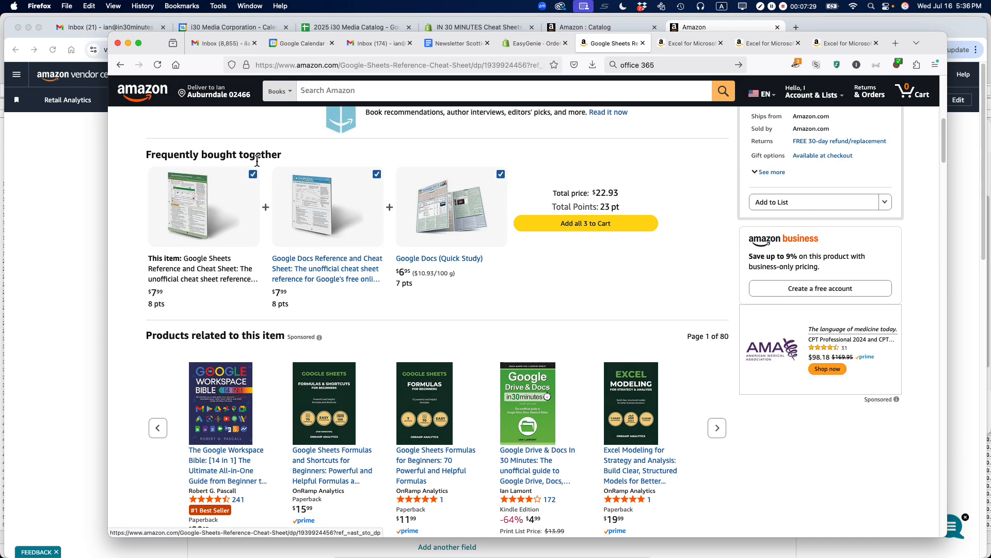
{"action": "left_click", "coordinate": [308, 214]}
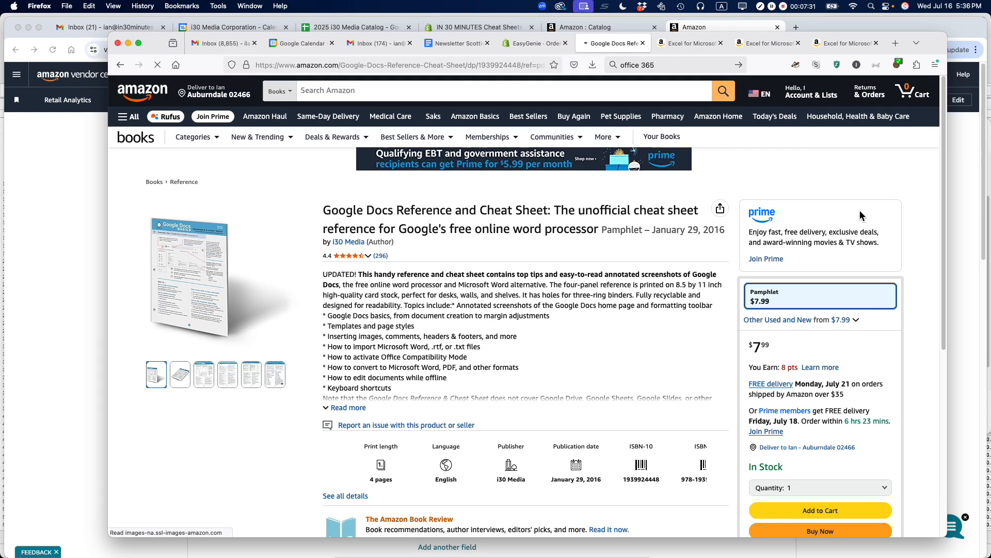
{"action": "scroll", "coordinate": [862, 219], "scroll_direction": "down", "scroll_amount": 10}
{"action": "scroll", "coordinate": [861, 219], "scroll_direction": "down", "scroll_amount": 15}
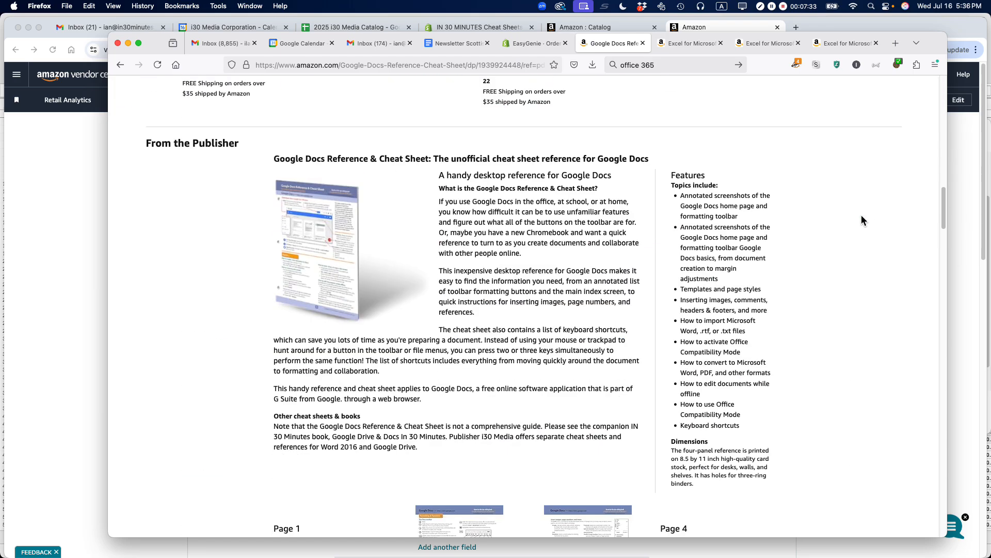
{"action": "scroll", "coordinate": [861, 221], "scroll_direction": "down", "scroll_amount": 5}
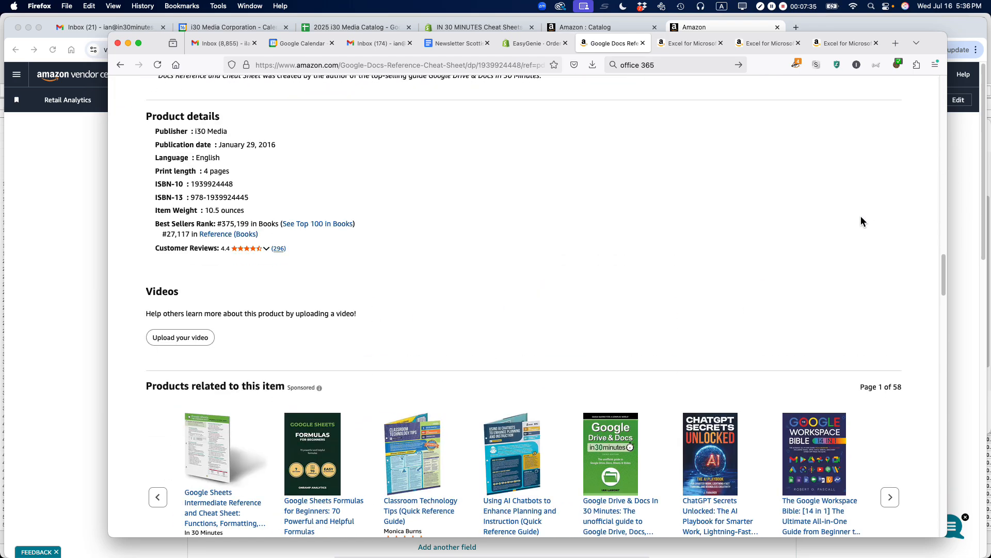
- Return to Vendor Central in Chrome and set the Copyright year to 2016
{"action": "key", "text": "super+Tab"}
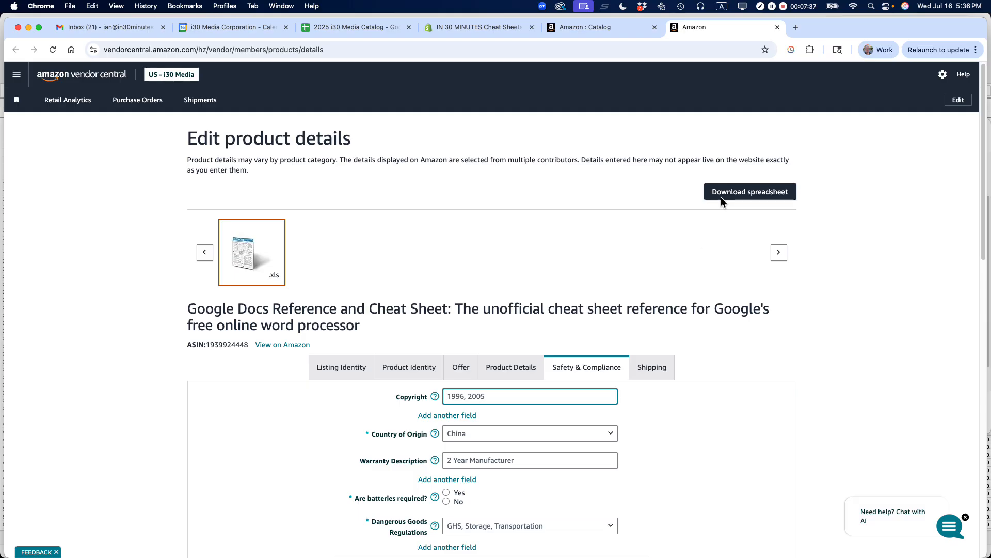
{"action": "triple_click", "coordinate": [469, 396]}
{"action": "type", "text": "2016"}
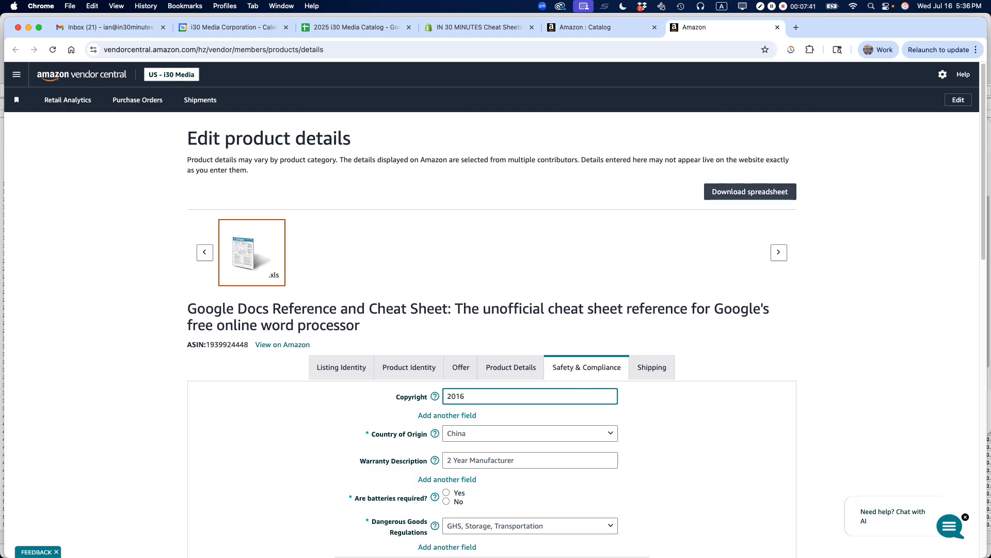
- Set the Country of Origin to United States and answer No to whether batteries are required
{"action": "left_click", "coordinate": [483, 435]}
{"action": "left_click", "coordinate": [497, 113]}
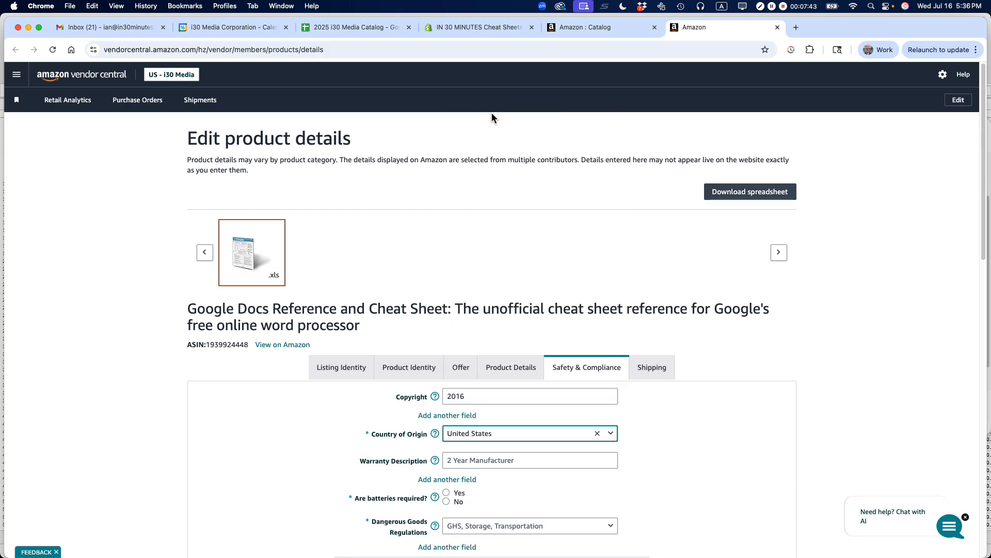
{"action": "scroll", "coordinate": [844, 365], "scroll_direction": "down", "scroll_amount": 5}
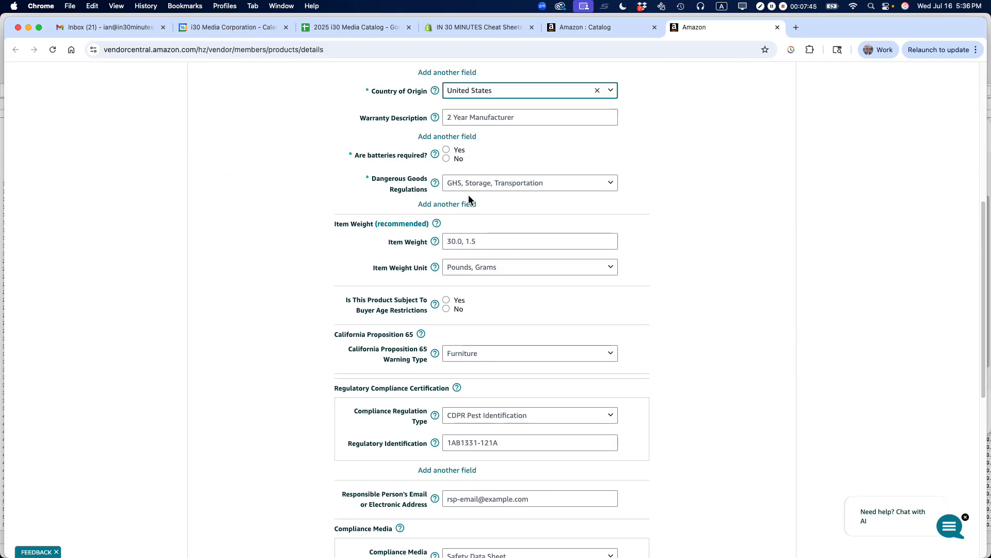
{"action": "left_click", "coordinate": [446, 159]}
- Set the Dangerous Goods Regulations to Not Applicable and look over the remaining compliance fields
{"action": "left_click", "coordinate": [464, 187]}
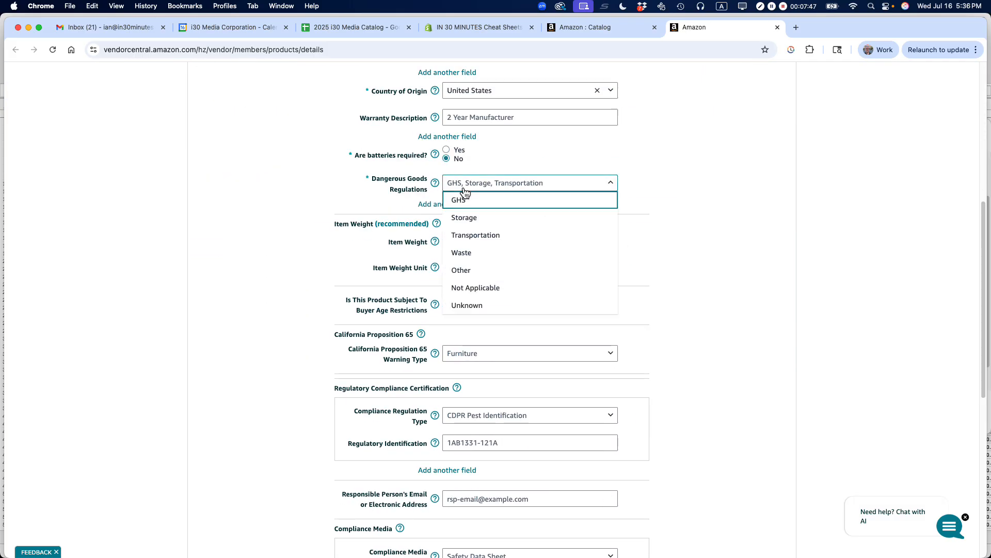
{"action": "left_click", "coordinate": [478, 287]}
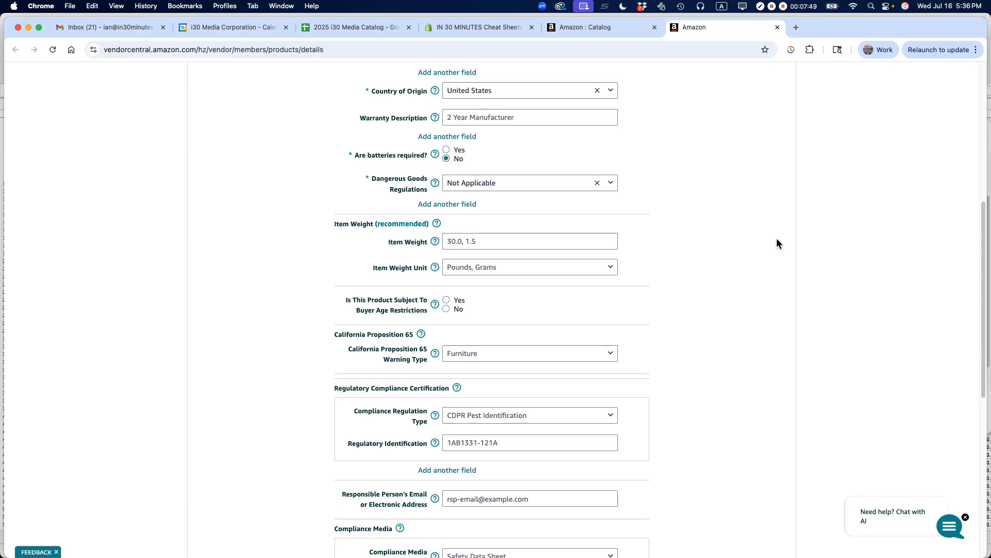
{"action": "scroll", "coordinate": [779, 243], "scroll_direction": "down", "scroll_amount": 6}
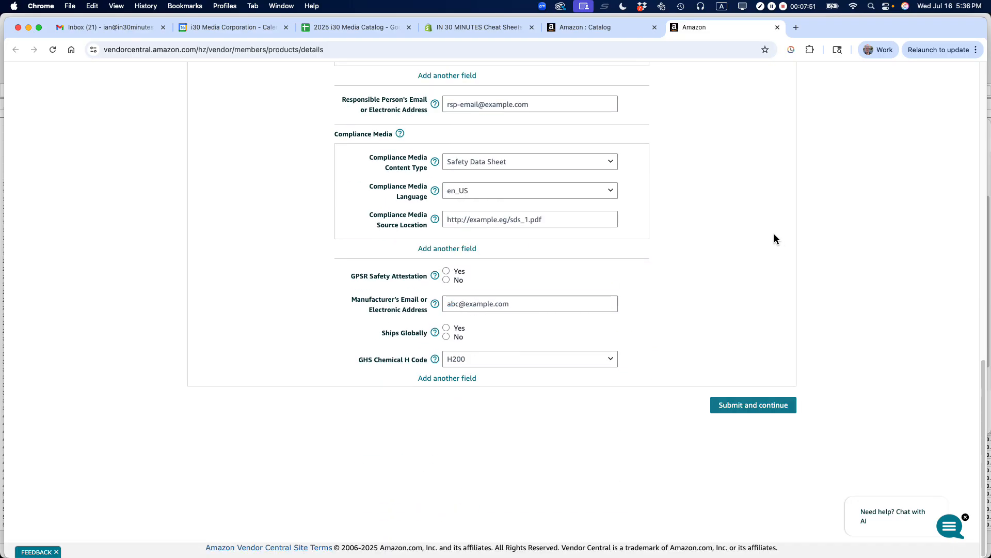
{"action": "scroll", "coordinate": [773, 239], "scroll_direction": "up", "scroll_amount": 15}
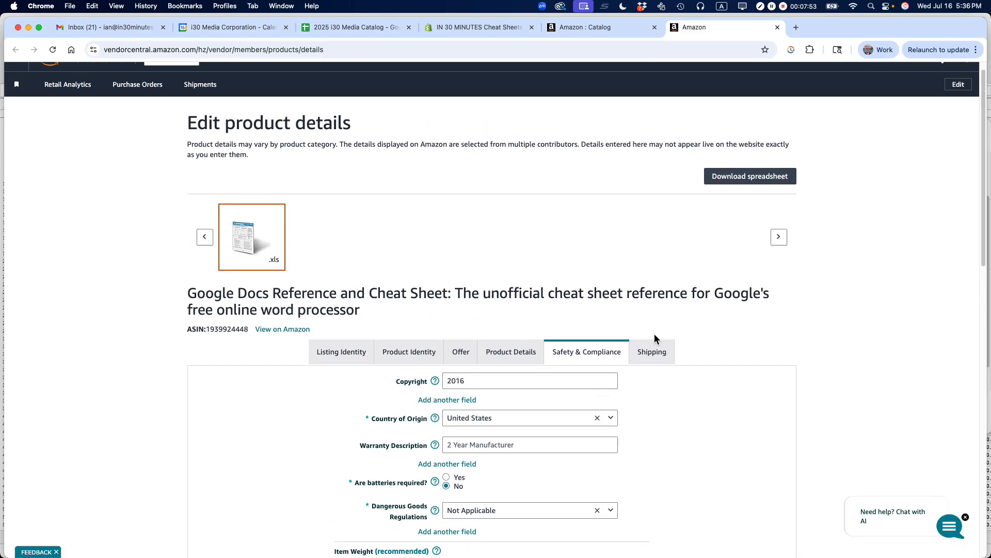
- Review the listing's Shipping, Product Details and Safety & Compliance sections, checking the Subject entries and compliance values
{"action": "left_click", "coordinate": [653, 354]}
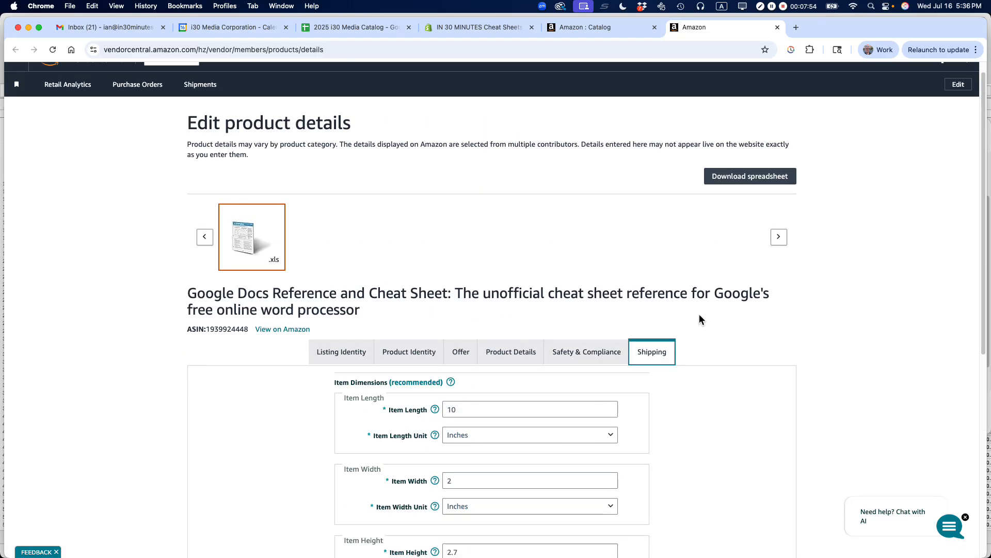
{"action": "left_click", "coordinate": [506, 356]}
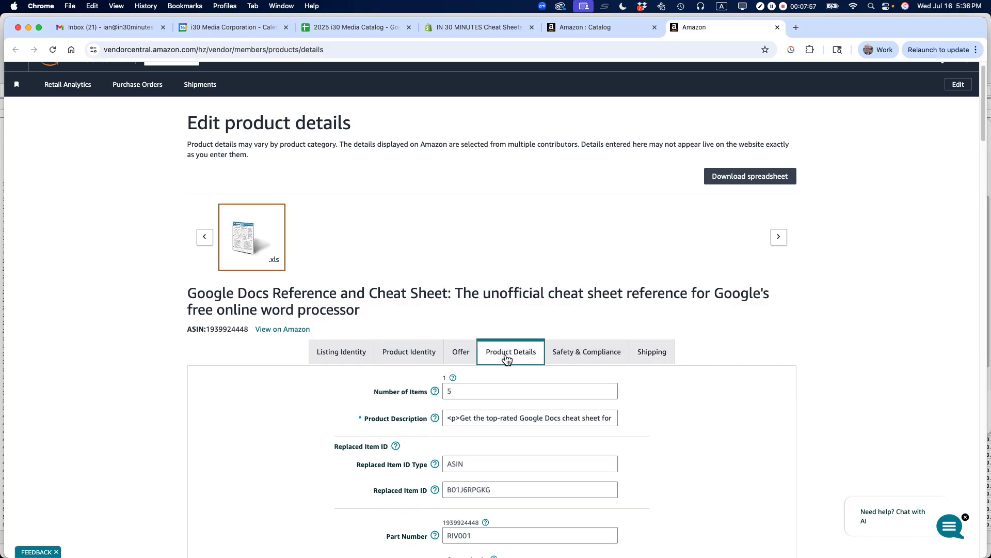
{"action": "scroll", "coordinate": [735, 310], "scroll_direction": "down", "scroll_amount": 20}
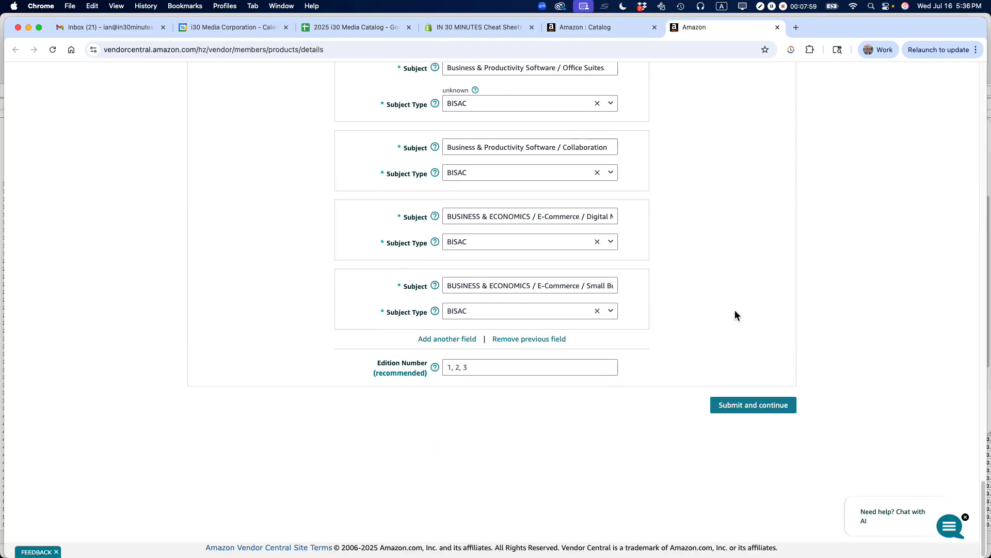
{"action": "scroll", "coordinate": [735, 310], "scroll_direction": "up", "scroll_amount": 15}
{"action": "scroll", "coordinate": [735, 310], "scroll_direction": "down", "scroll_amount": 14}
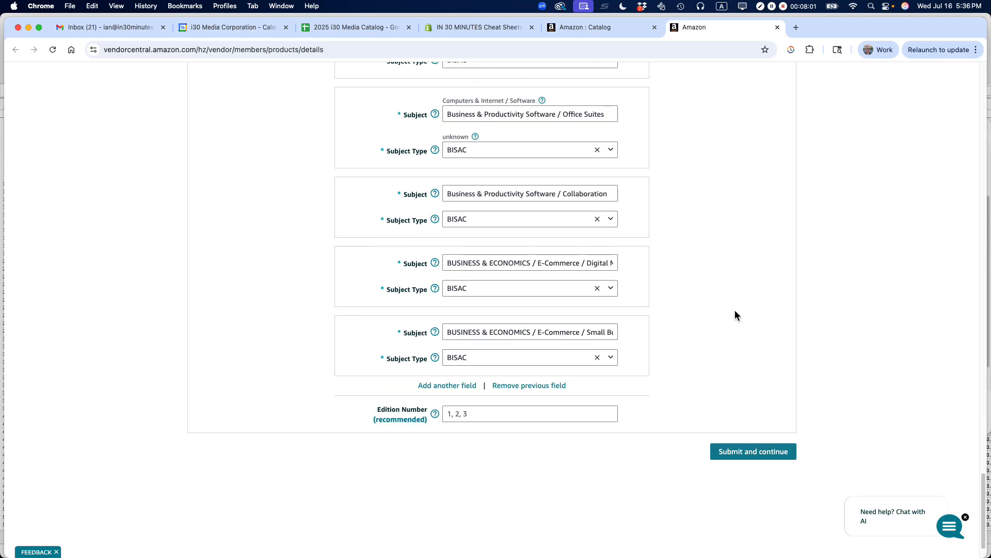
{"action": "scroll", "coordinate": [735, 311], "scroll_direction": "up", "scroll_amount": 12}
{"action": "scroll", "coordinate": [735, 315], "scroll_direction": "up", "scroll_amount": 20}
{"action": "left_click", "coordinate": [608, 359]}
{"action": "scroll", "coordinate": [700, 304], "scroll_direction": "up", "scroll_amount": 2}
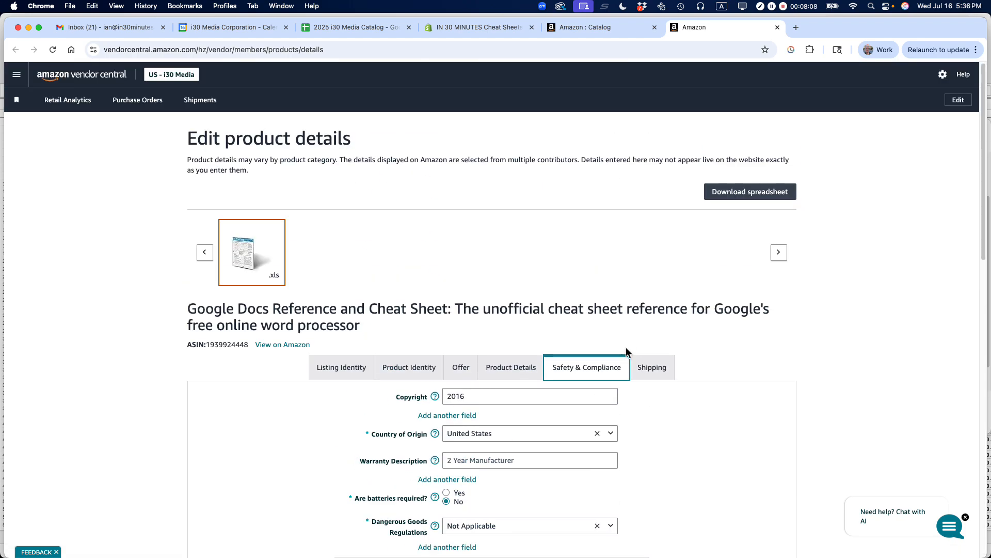
- In the listing's Shipping details, set the Item Length to 11 with Inches as the unit
{"action": "left_click", "coordinate": [664, 375]}
{"action": "scroll", "coordinate": [785, 318], "scroll_direction": "down", "scroll_amount": 4}
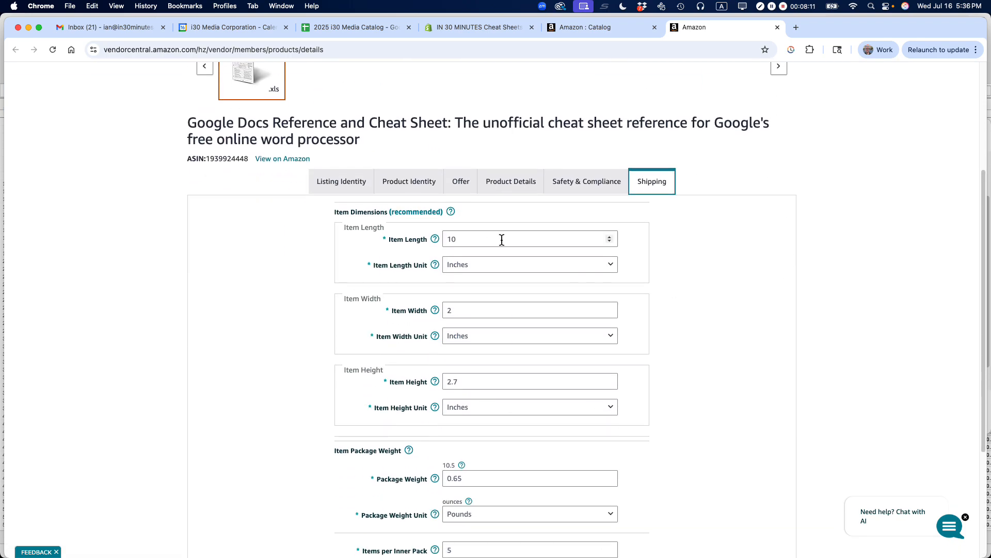
{"action": "left_click", "coordinate": [491, 245]}
{"action": "key", "text": "Delete"}
{"action": "key", "text": "Delete"}
{"action": "type", "text": "11"}
{"action": "left_click", "coordinate": [461, 264]}
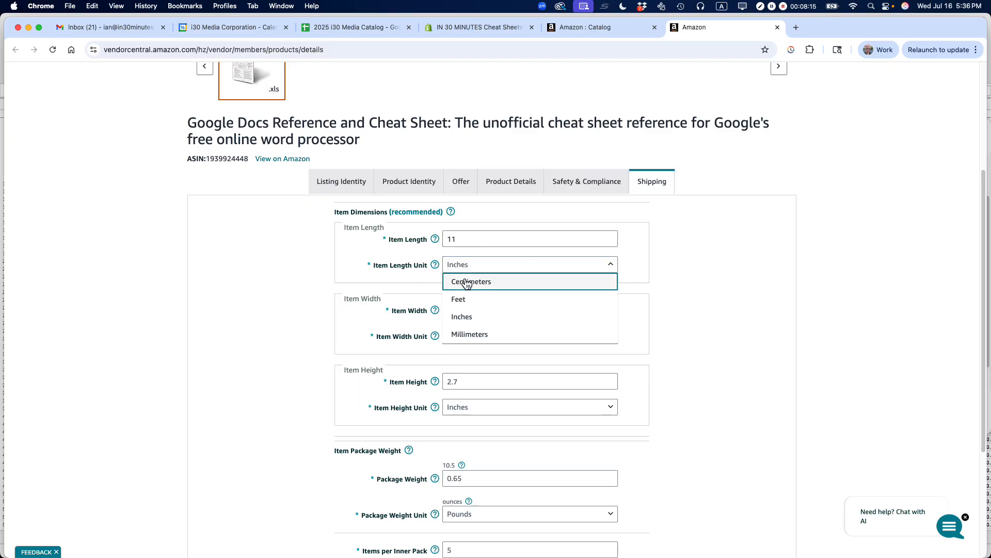
{"action": "left_click", "coordinate": [465, 316]}
- Set the Item Width to 8.5 with Inches as the unit
{"action": "left_click", "coordinate": [466, 312]}
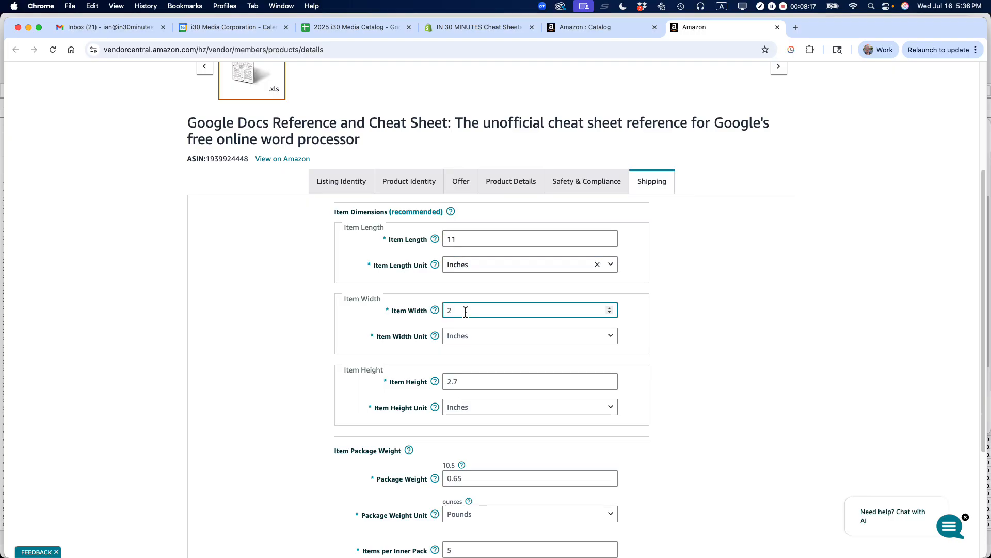
{"action": "key", "text": "Delete"}
{"action": "type", "text": "8.5"}
{"action": "left_click", "coordinate": [450, 336]}
- Set the Item Height to .2 with Inches as the unit
{"action": "left_click", "coordinate": [465, 388]}
{"action": "left_click", "coordinate": [463, 385]}
{"action": "key", "text": "Delete"}
{"action": "key", "text": "Delete"}
{"action": "key", "text": "Delete"}
{"action": "type", "text": ".2"}
{"action": "left_click", "coordinate": [454, 408]}
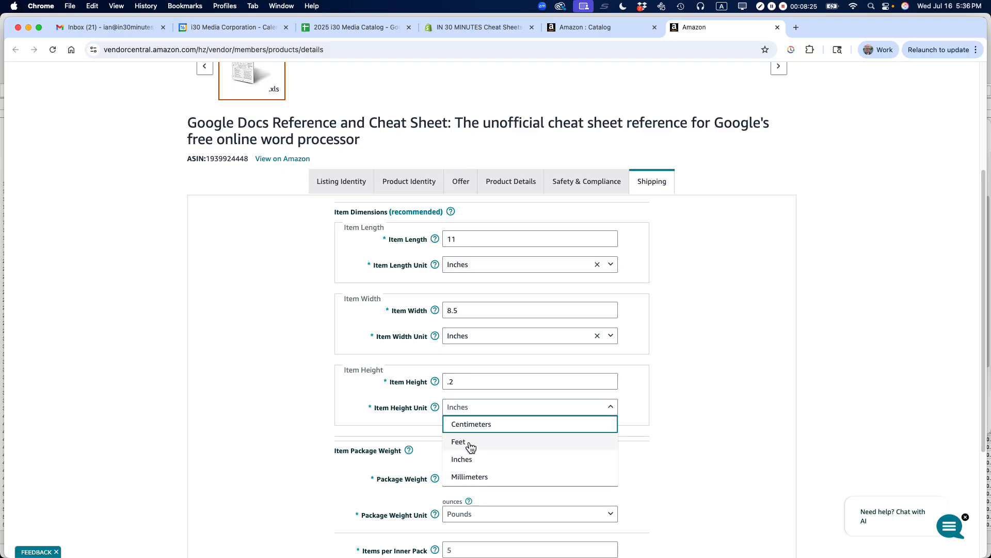
{"action": "left_click", "coordinate": [471, 462]}
{"action": "left_click", "coordinate": [297, 351]}
- Set the Package Weight to 1.3 with Ounces as the unit
{"action": "scroll", "coordinate": [289, 330], "scroll_direction": "down", "scroll_amount": 5}
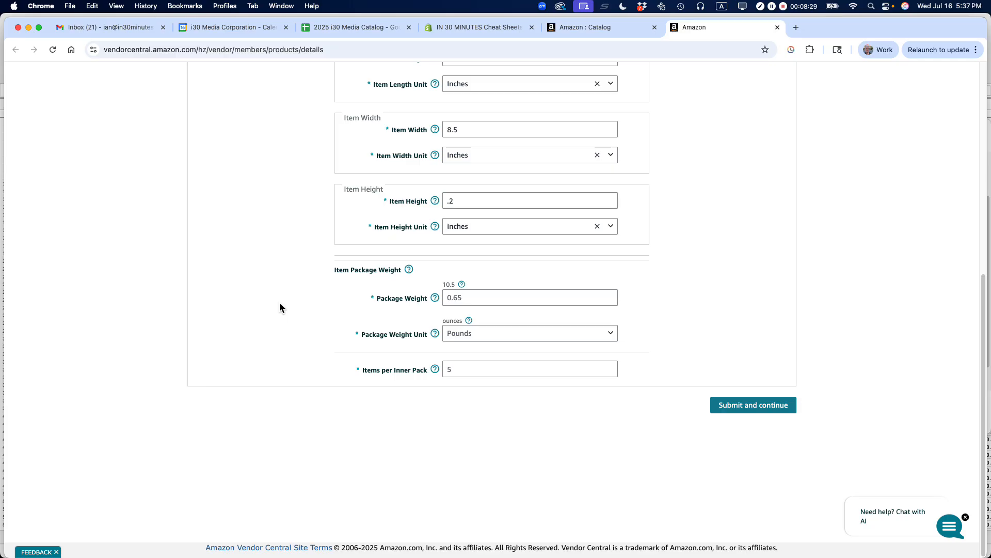
{"action": "left_click", "coordinate": [477, 298]}
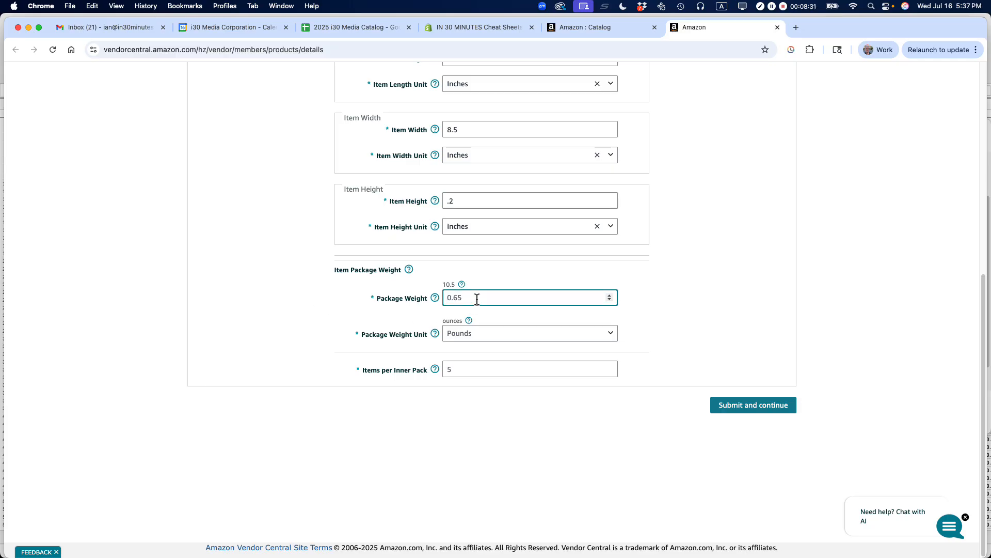
{"action": "mouse_move", "coordinate": [437, 304]}
{"action": "type", "text": "1.36"}
{"action": "key", "text": "BackSpace"}
{"action": "left_click", "coordinate": [505, 334]}
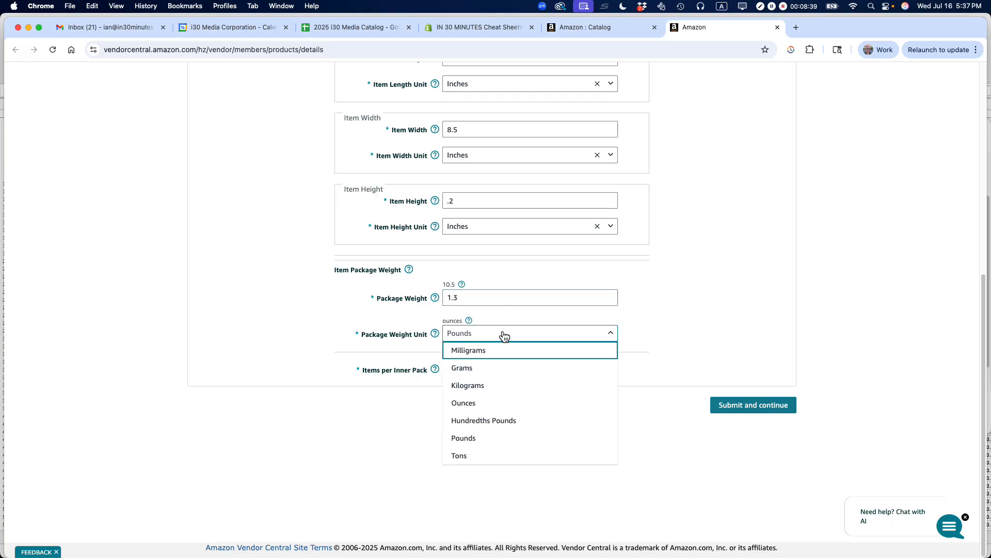
{"action": "left_click", "coordinate": [470, 405]}
- Set Items per Inner Pack to 1 and submit the listing's product detail changes
{"action": "left_click", "coordinate": [475, 368]}
{"action": "type", "text": "1"}
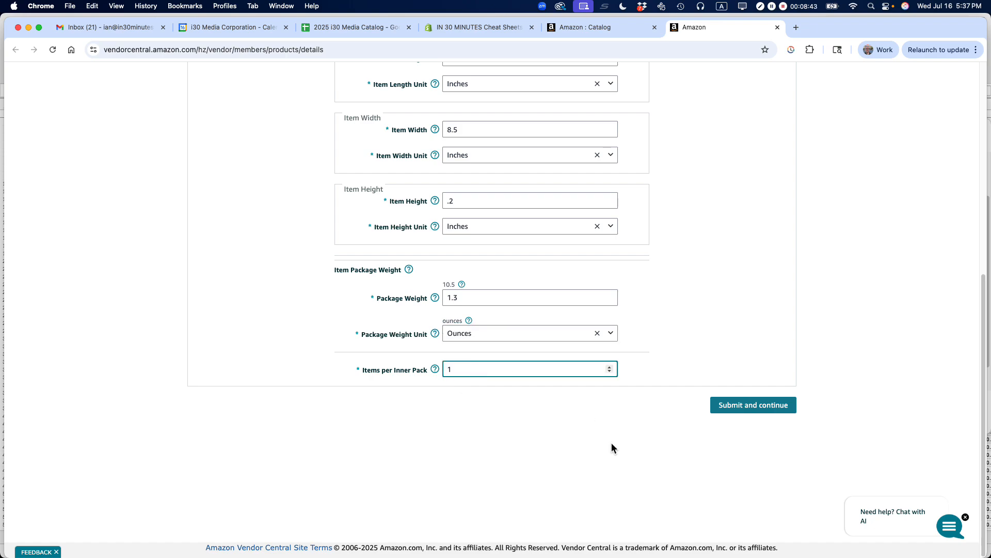
{"action": "left_click", "coordinate": [753, 411]}
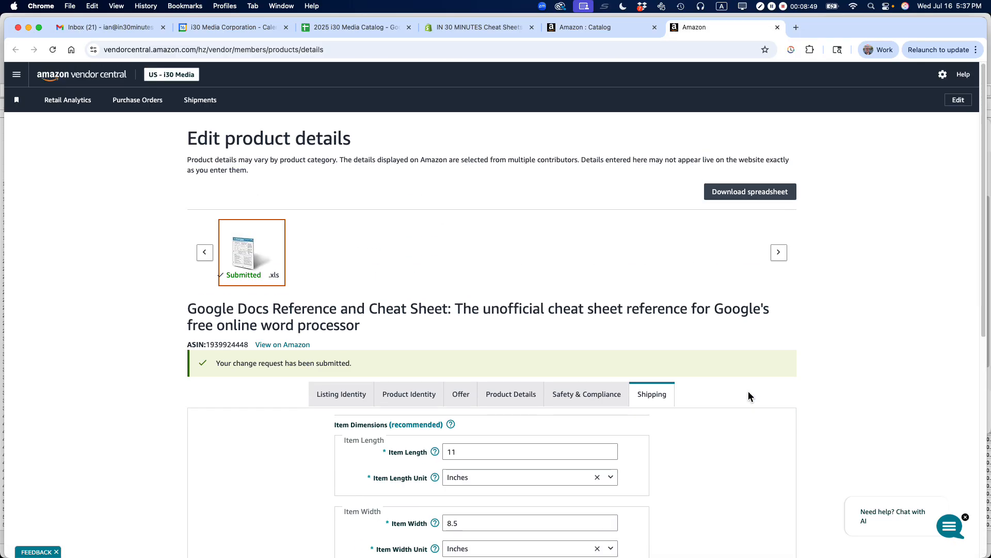
{"action": "left_click_drag", "start_coordinate": [361, 363], "coordinate": [214, 363]}
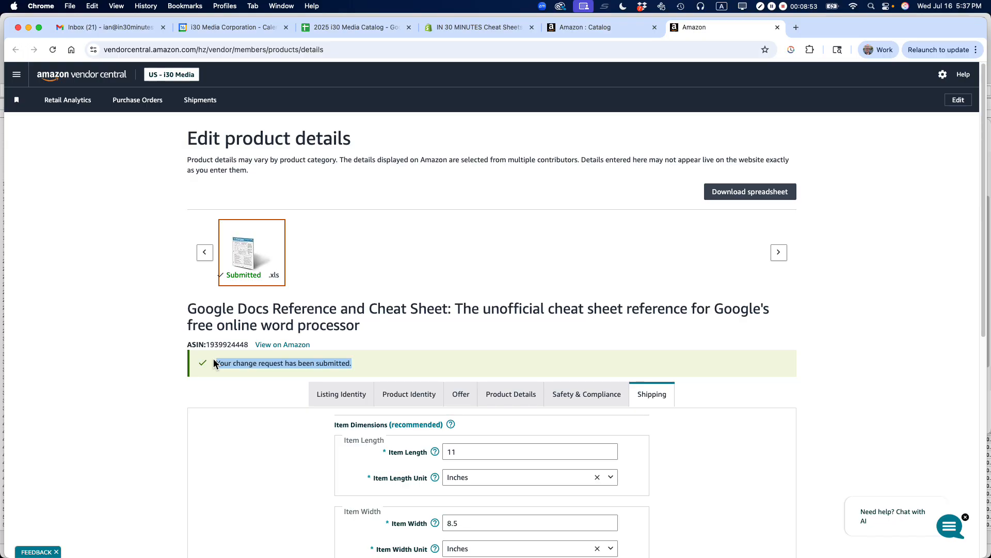